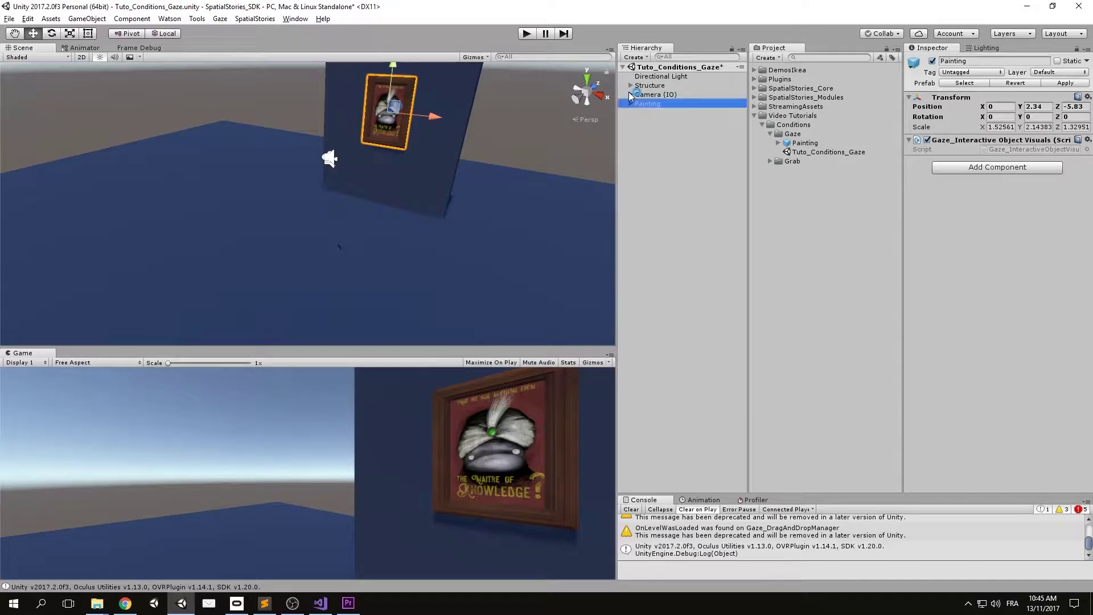
Examine the Gaze_Teleporter settings on the Left Hand (IO) and Right Hand (IO) objects under Camera (IO).
click(631, 94)
click(662, 113)
click(665, 122)
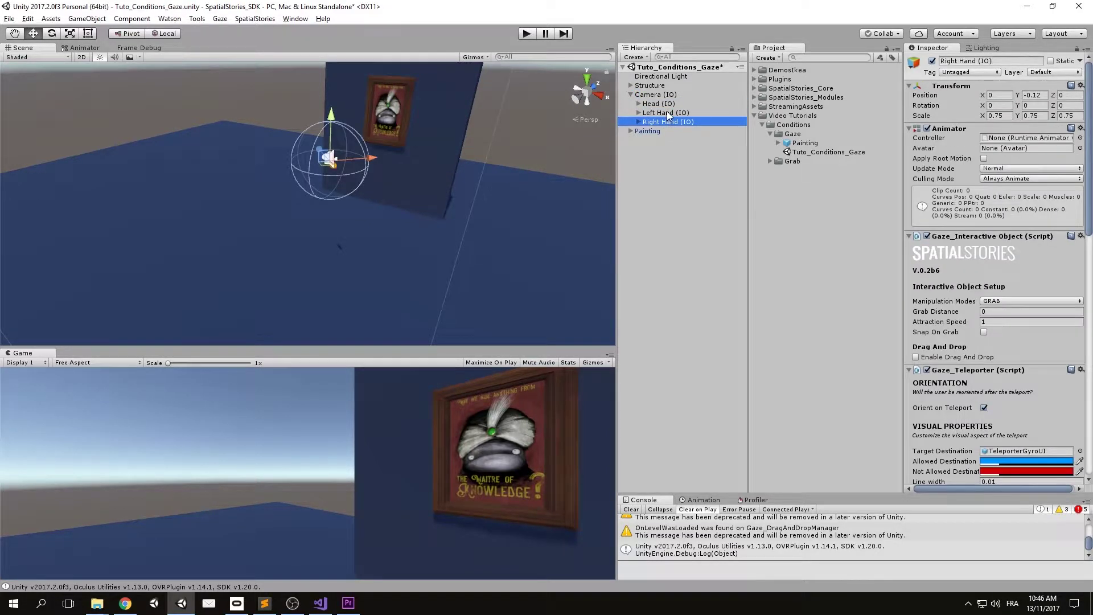
click(669, 114)
click(678, 122)
click(676, 114)
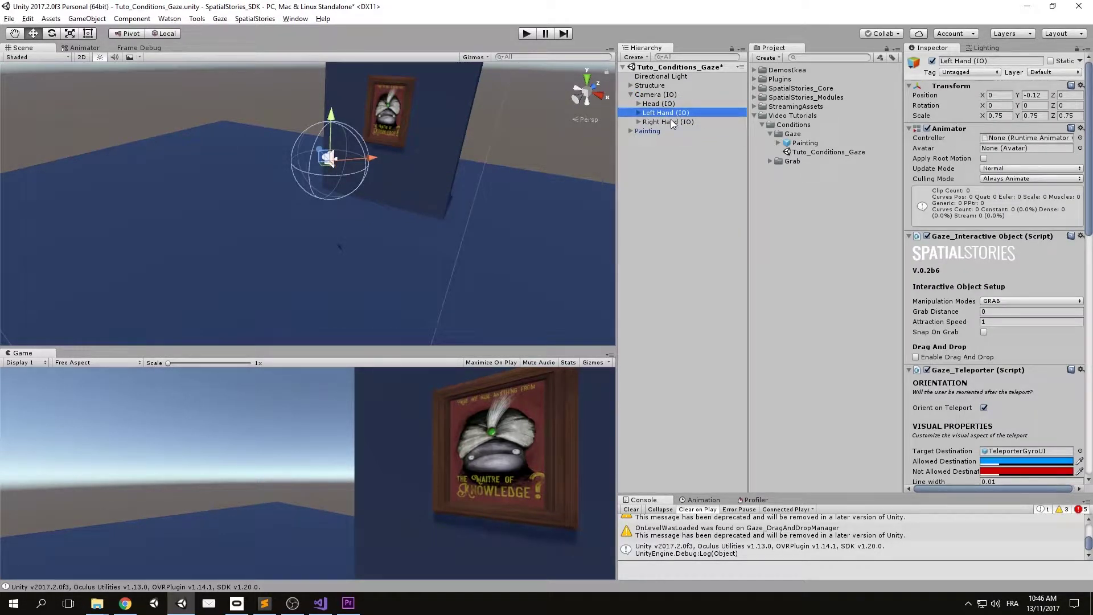
click(675, 121)
click(675, 114)
click(671, 121)
click(673, 114)
scroll(947, 337, down, 5)
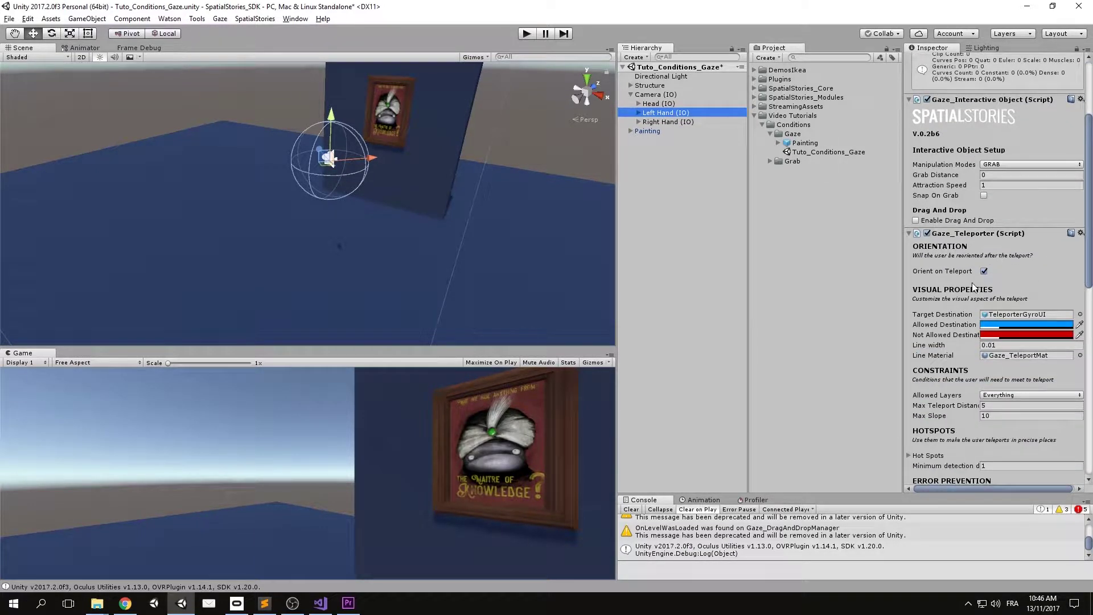
scroll(983, 324, down, 5)
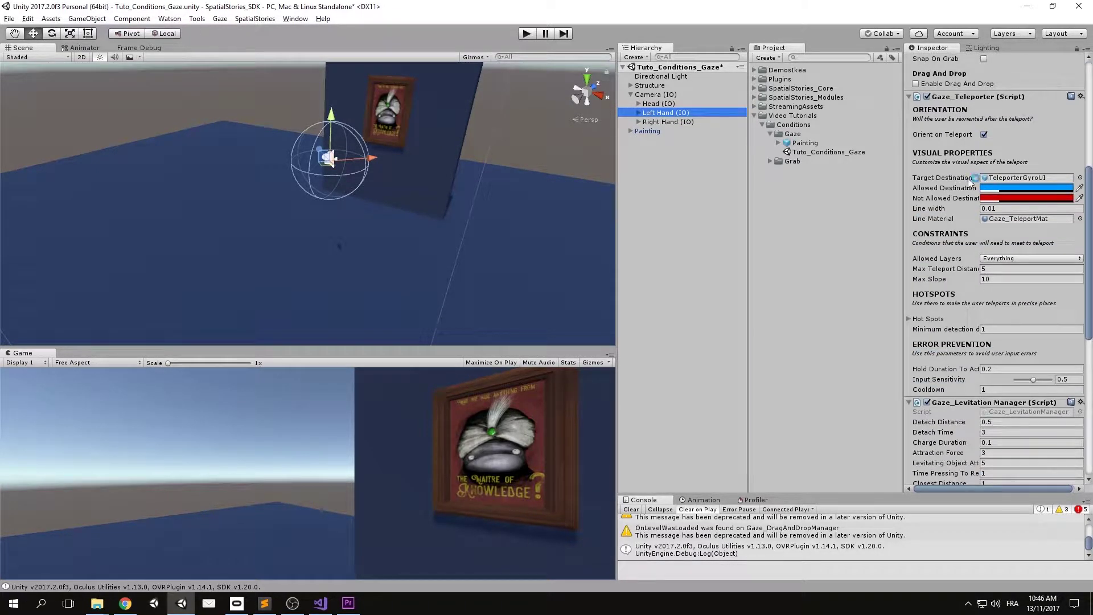
mouse_move(962, 178)
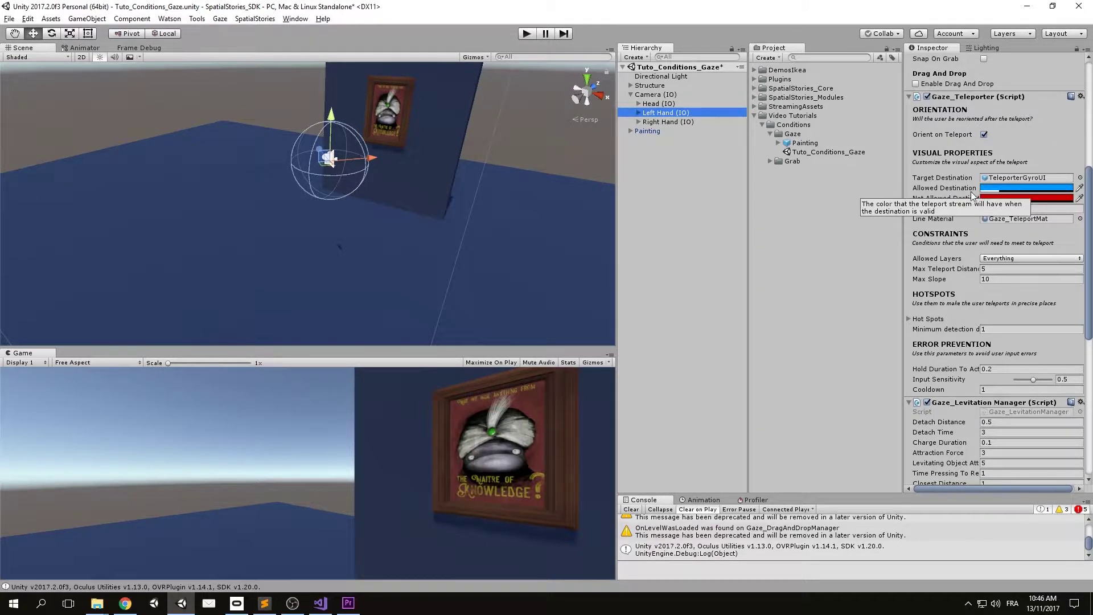
Select the Sol floor object and inspect the ground area around the painting wall.
click(229, 172)
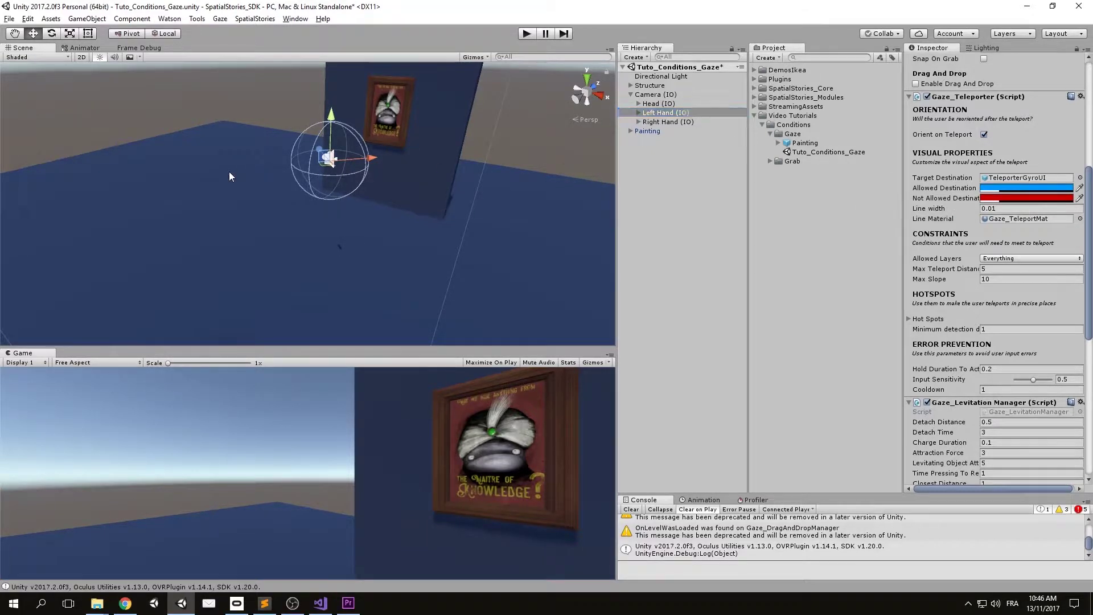
mouse_move(229, 173)
alt+mouse_down()
mouse_move(338, 215)
mouse_move(545, 149)
mouse_move(250, 188)
alt+mouse_up()
scroll(332, 178, down, 5)
middle_drag(325, 262, 341, 160)
alt+drag(341, 160, 334, 196)
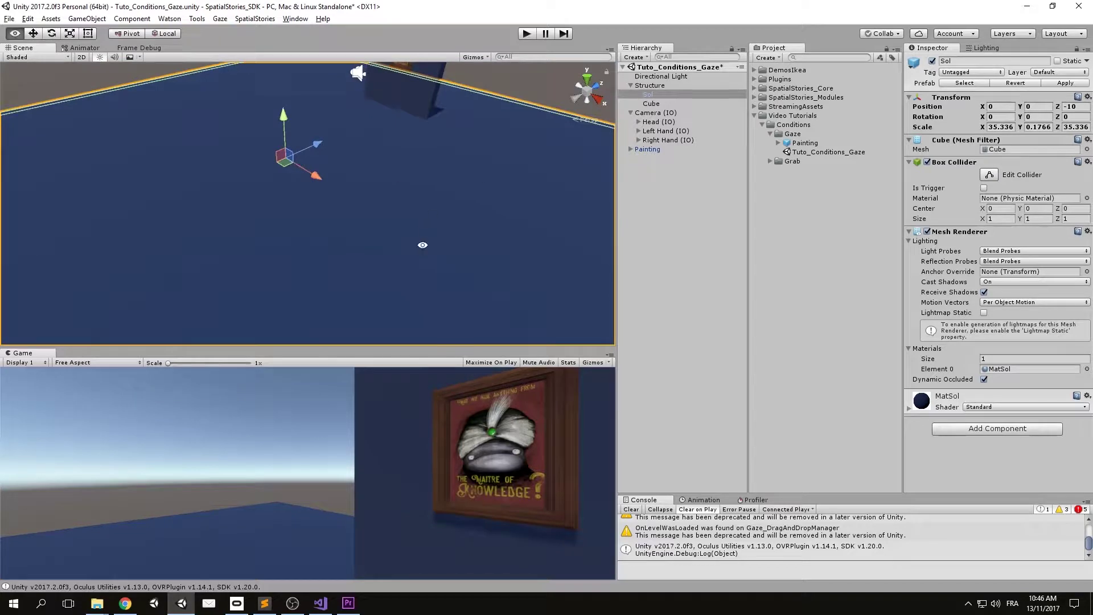
alt+drag(423, 245, 444, 182)
middle_drag(444, 183, 444, 242)
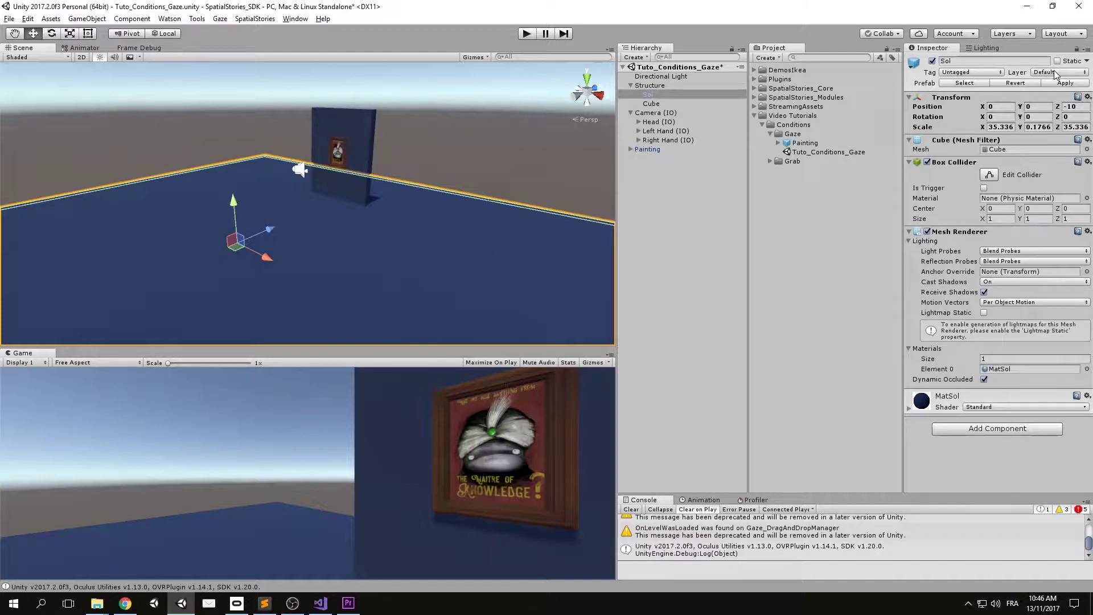
Examine the Allowed Layers options and destination colors of the Left Hand (IO) teleporter, and run the scene.
click(672, 132)
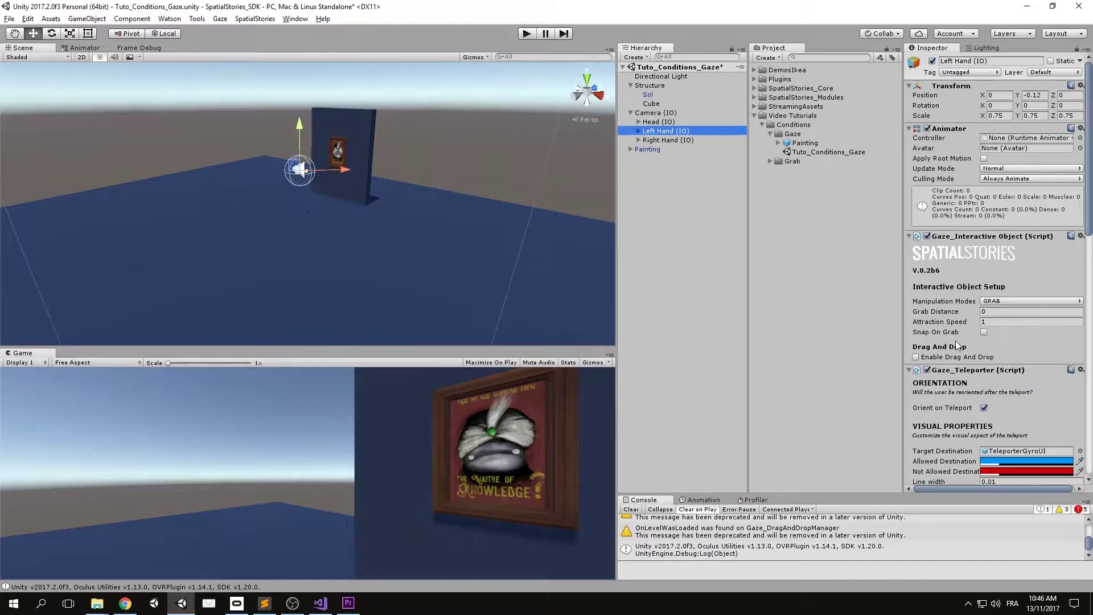
scroll(958, 344, down, 6)
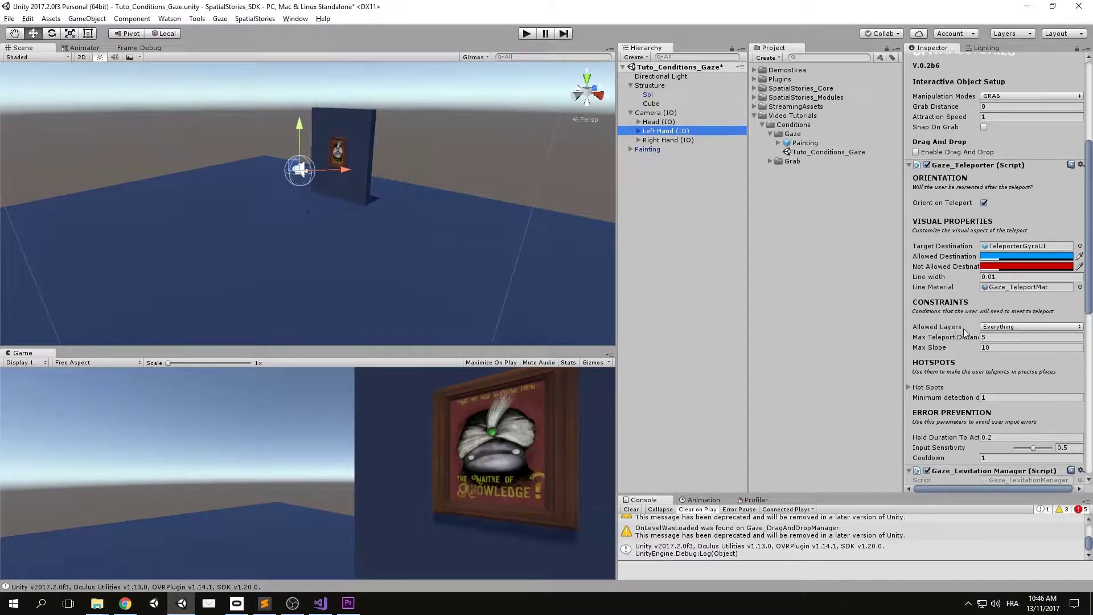
click(996, 330)
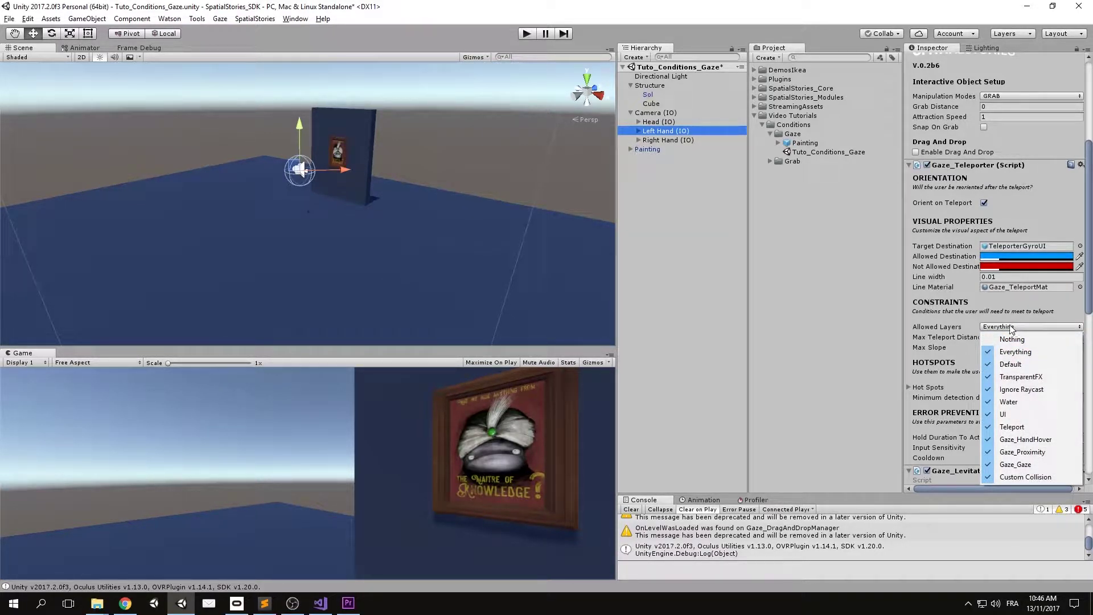
click(969, 326)
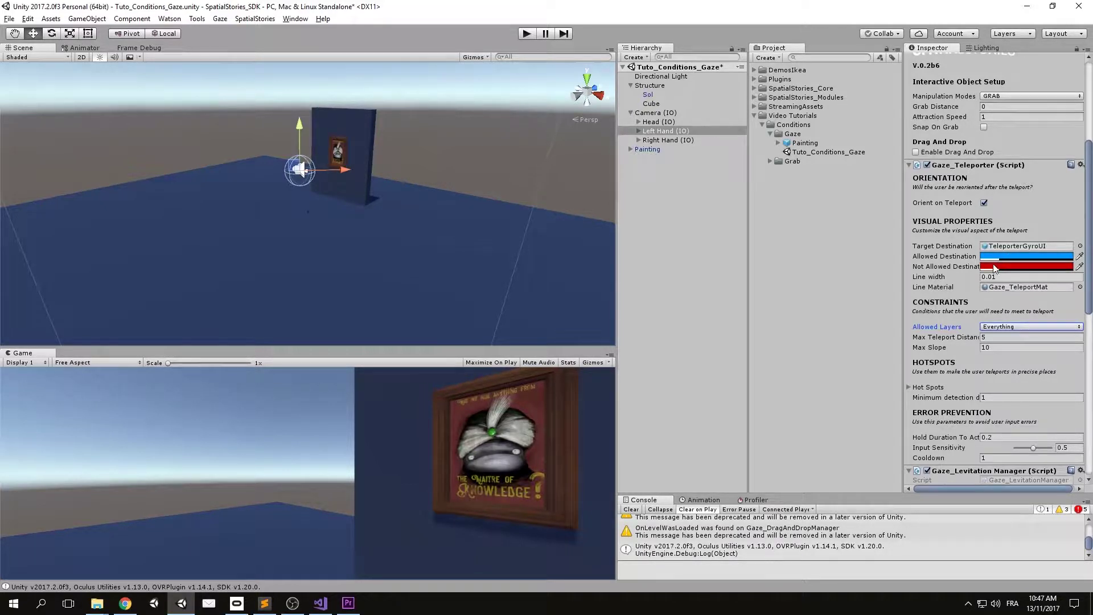
mouse_move(968, 263)
click(525, 35)
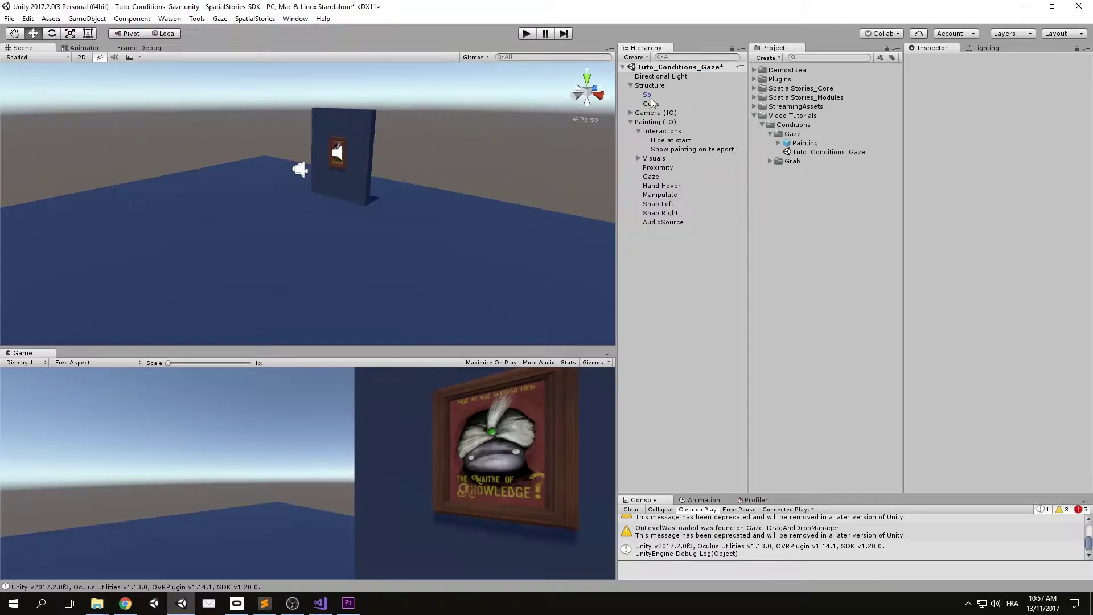
Add a cube to the scene, scale it to about 3.81 × 1.12 × 3.81, and move it to about X -7.16 on the floor.
right_click(655, 277)
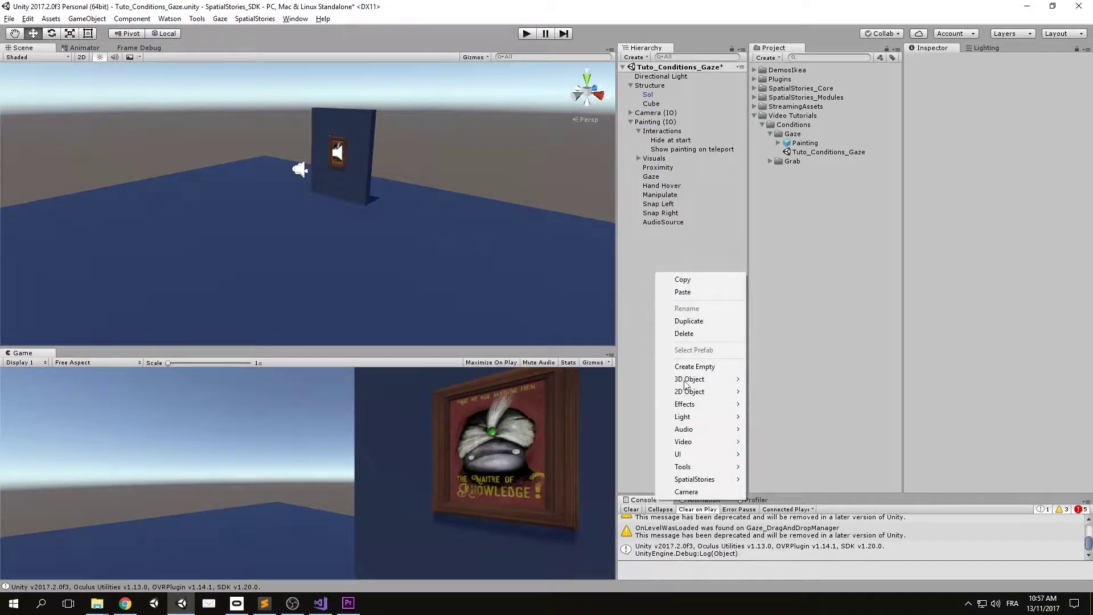
mouse_move(706, 379)
click(771, 378)
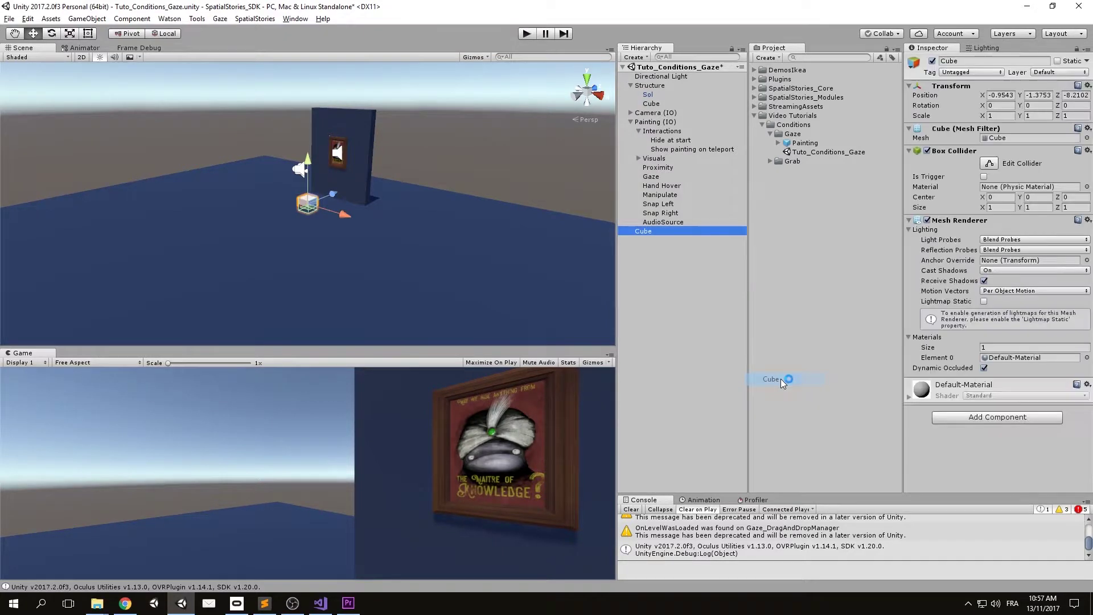
key(r)
drag(309, 206, 282, 204)
key(w)
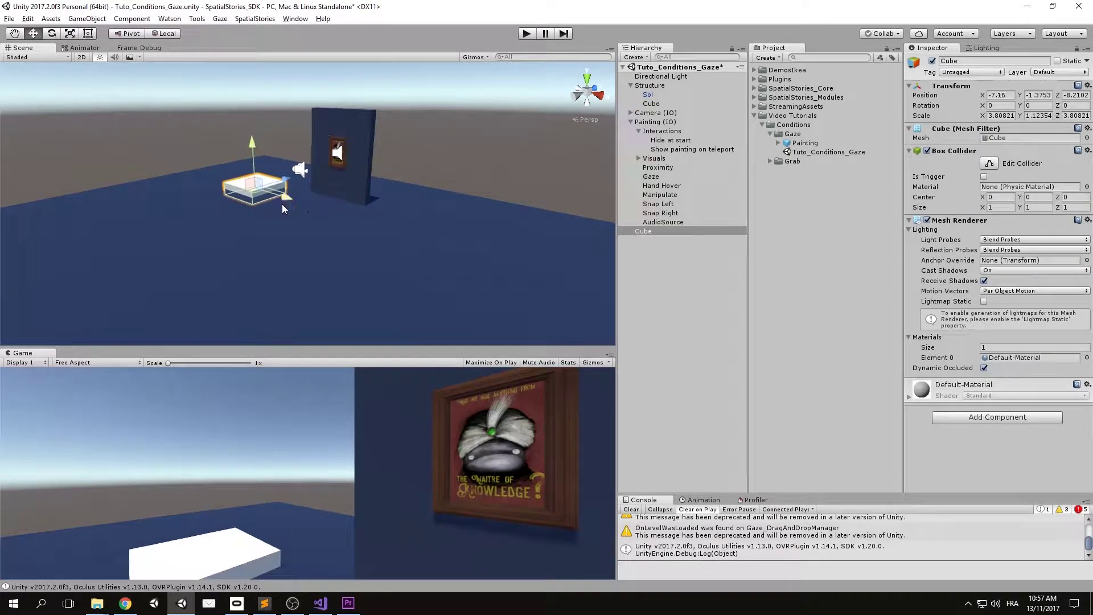
Create User Layer 13 named "teleport" and assign the new cube to it.
click(1055, 73)
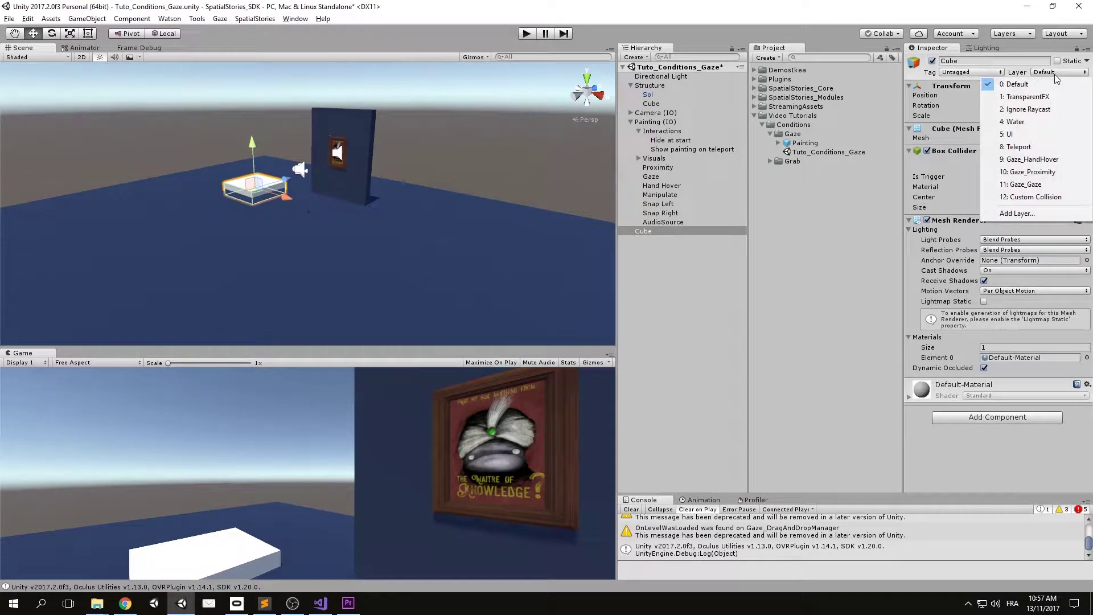
click(1028, 214)
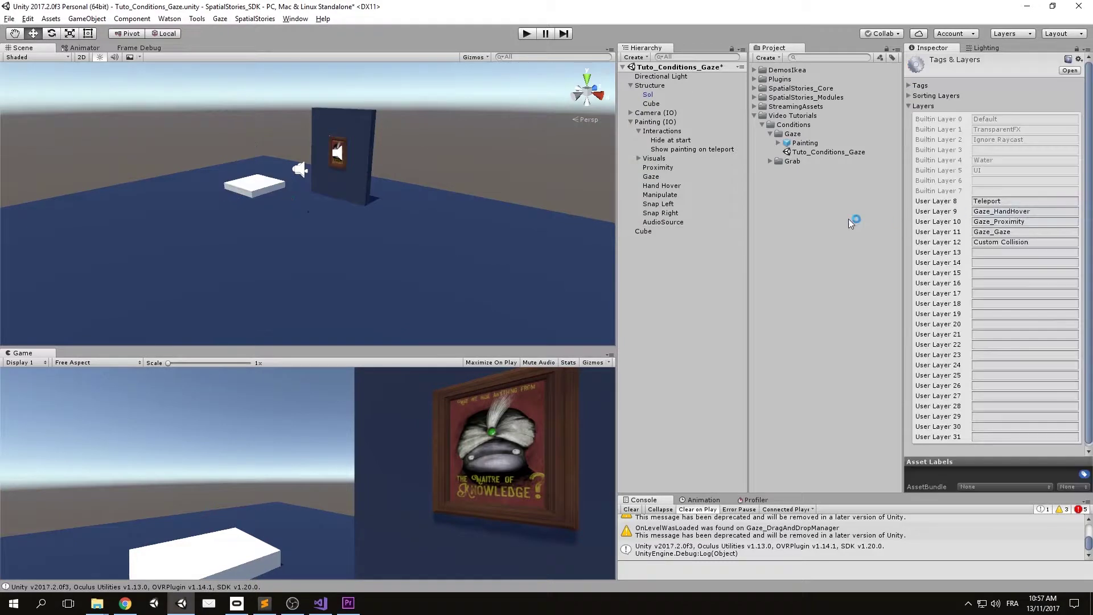
click(994, 251)
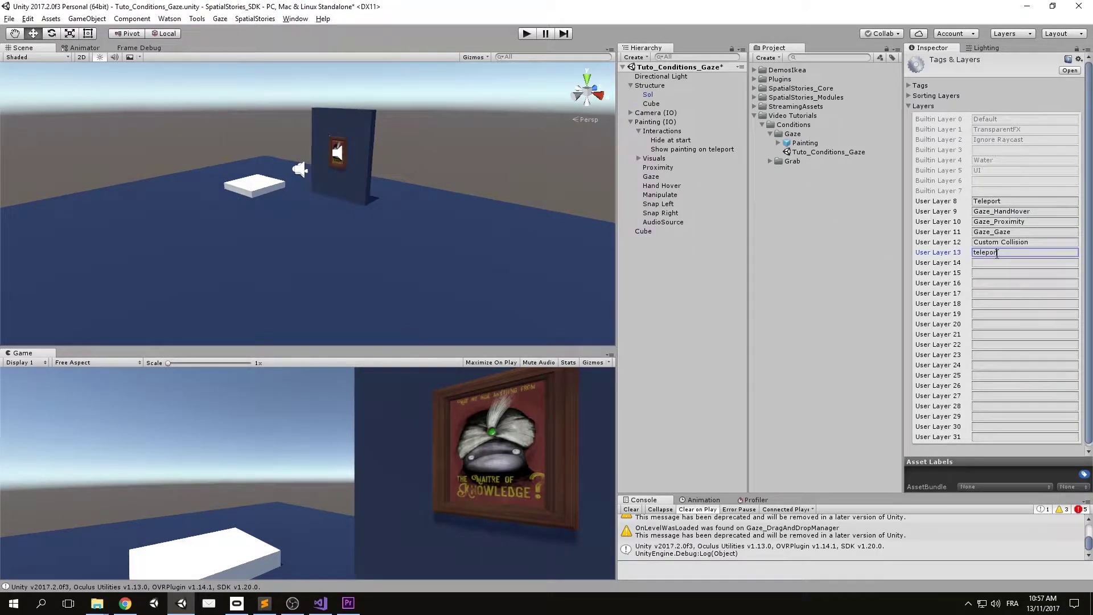
click(259, 188)
click(1076, 74)
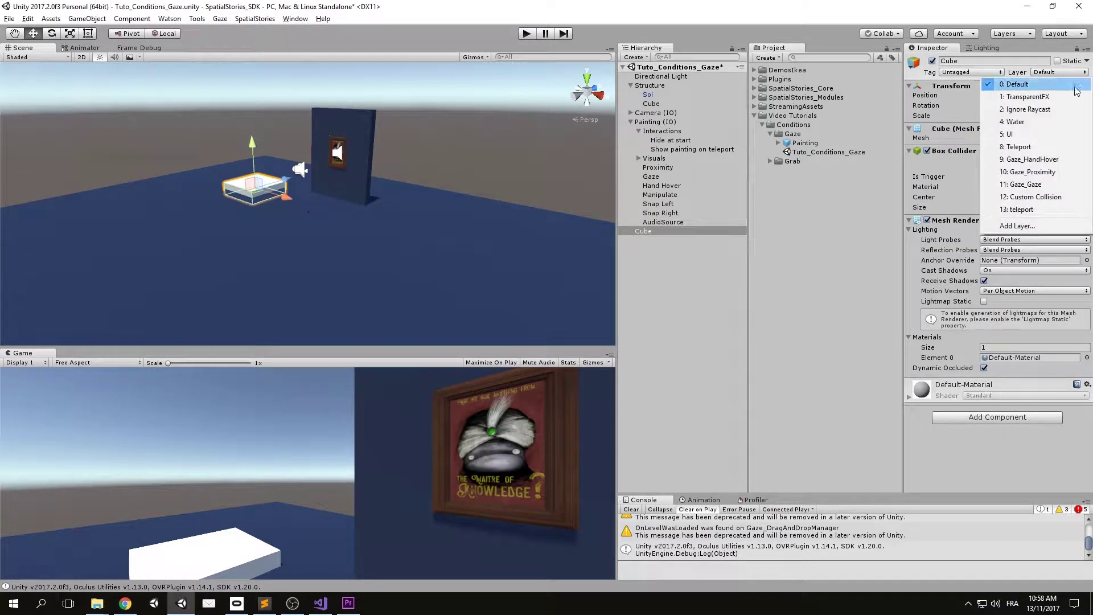
click(1041, 212)
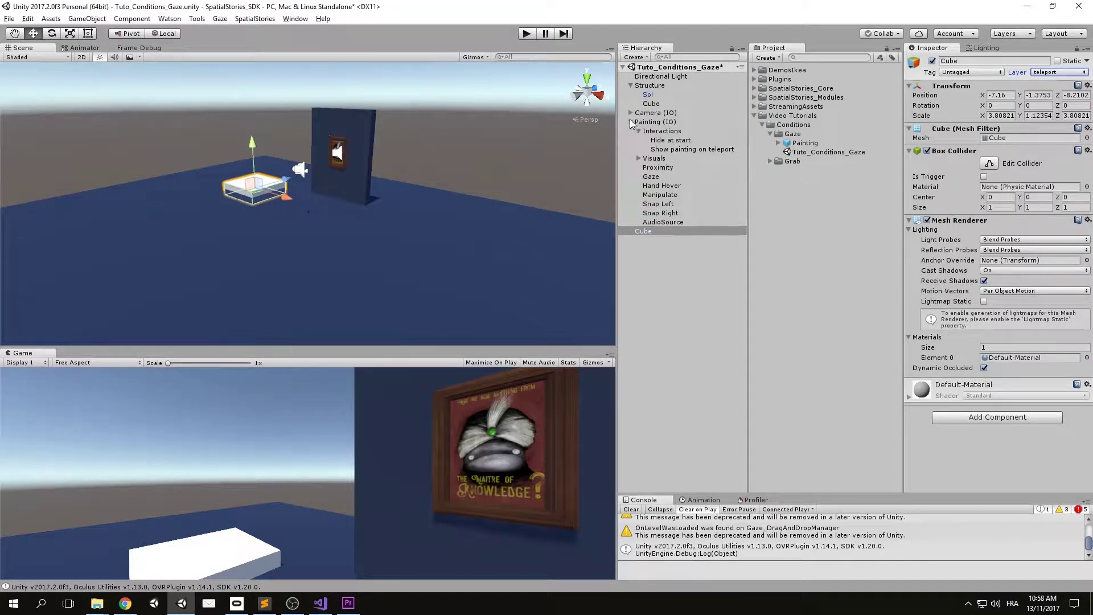
Restrict the Right Hand (IO) teleporter's Allowed Layers to only the teleport layer 13.
click(631, 122)
click(631, 113)
click(661, 140)
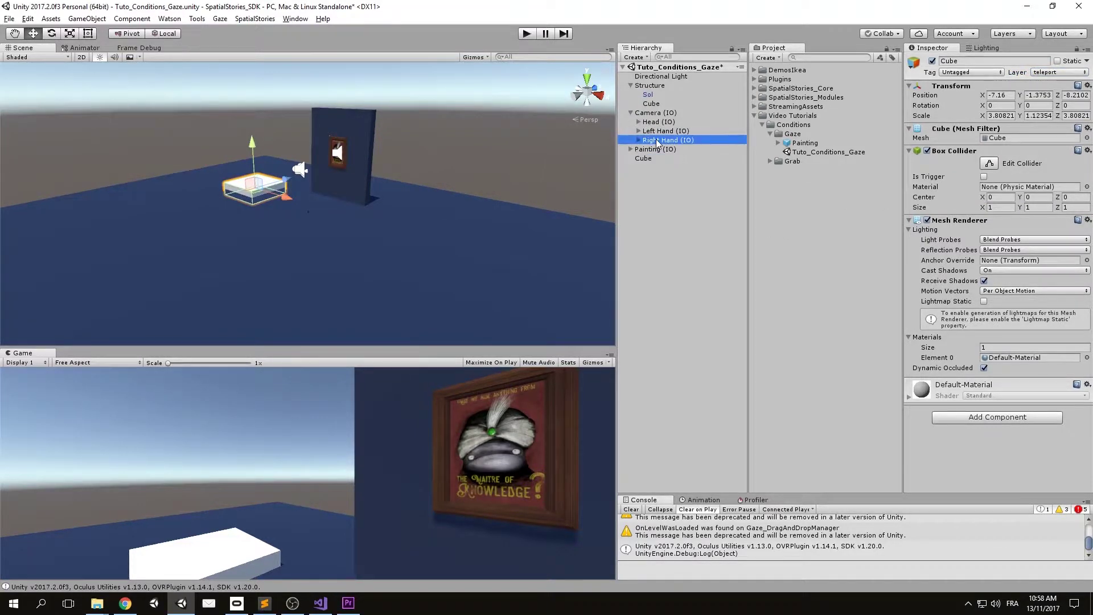
scroll(992, 373, down, 6)
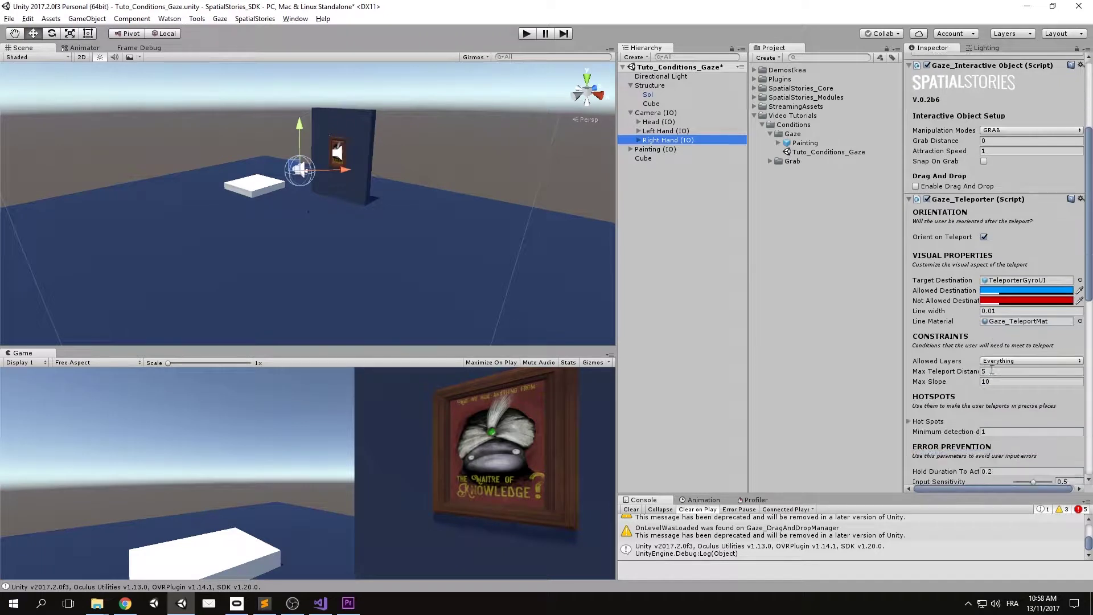
click(1001, 362)
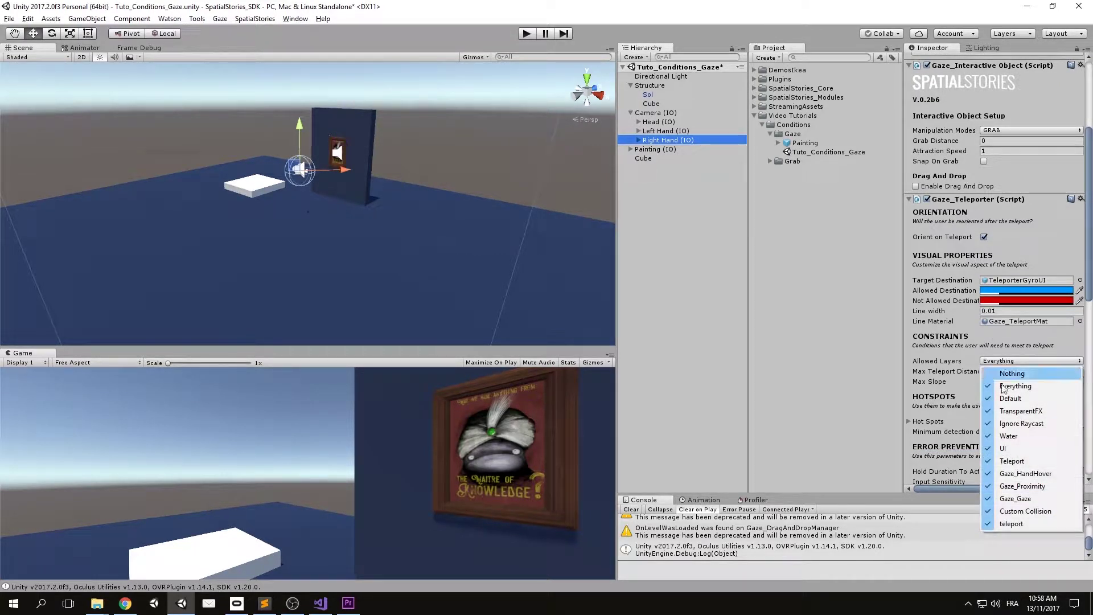
click(1009, 373)
click(1020, 361)
click(1037, 523)
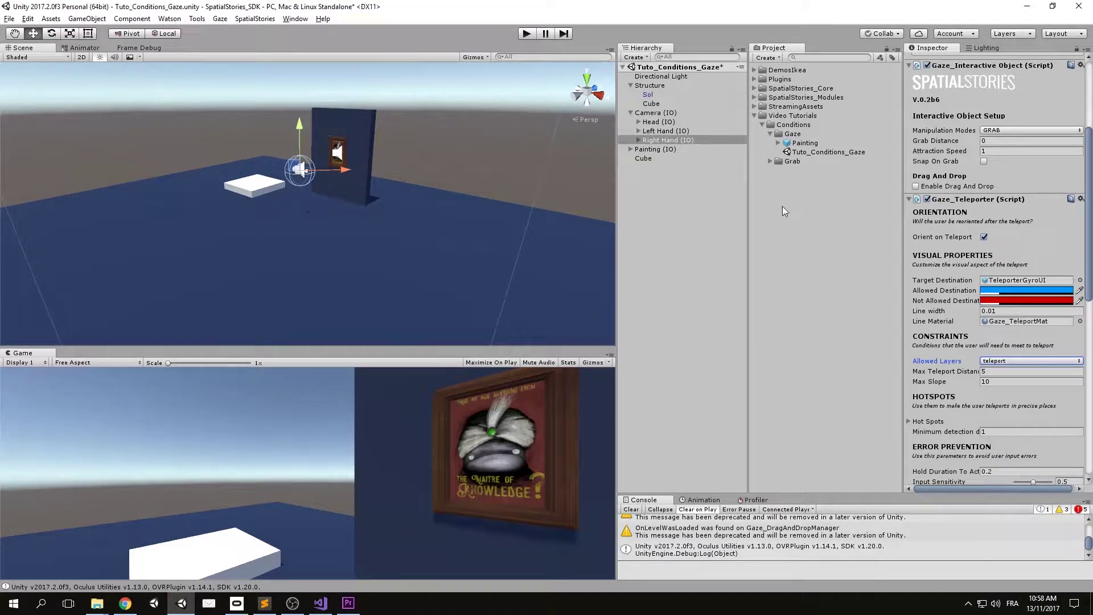
Run the scene to test teleporting, and stop it.
click(525, 34)
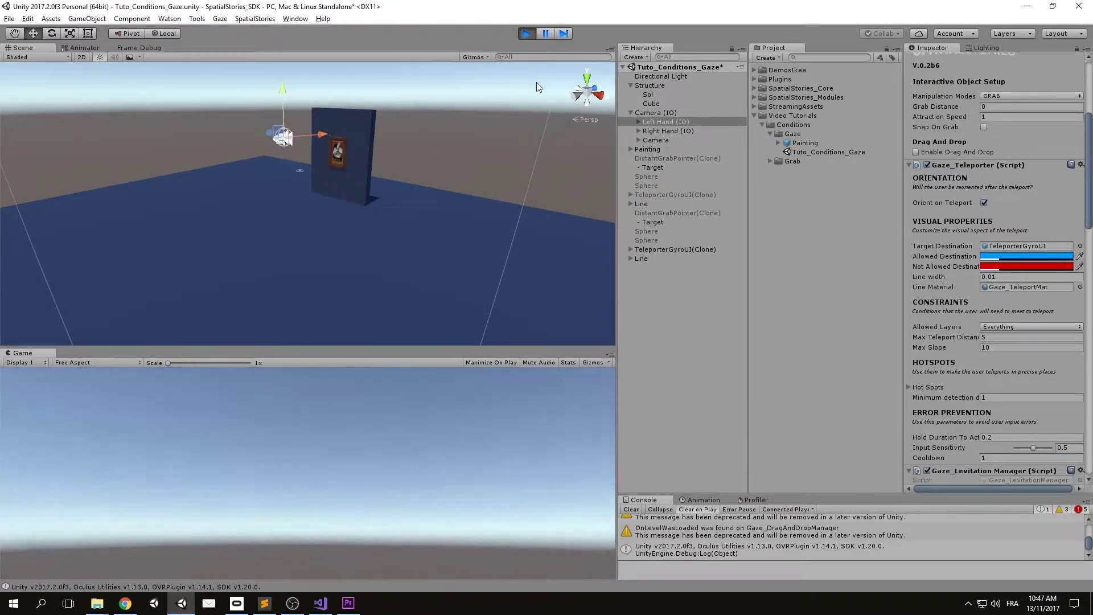
click(525, 33)
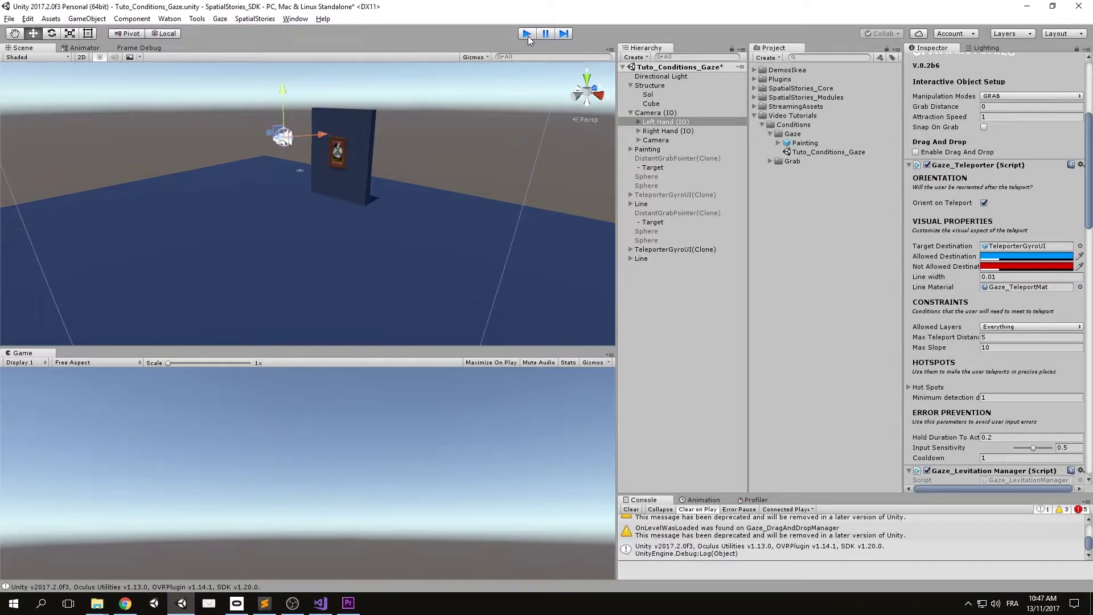
Collapse the Structure and Camera (IO) groups and convert the Painting into a SpatialStories interactive object.
click(630, 86)
click(630, 94)
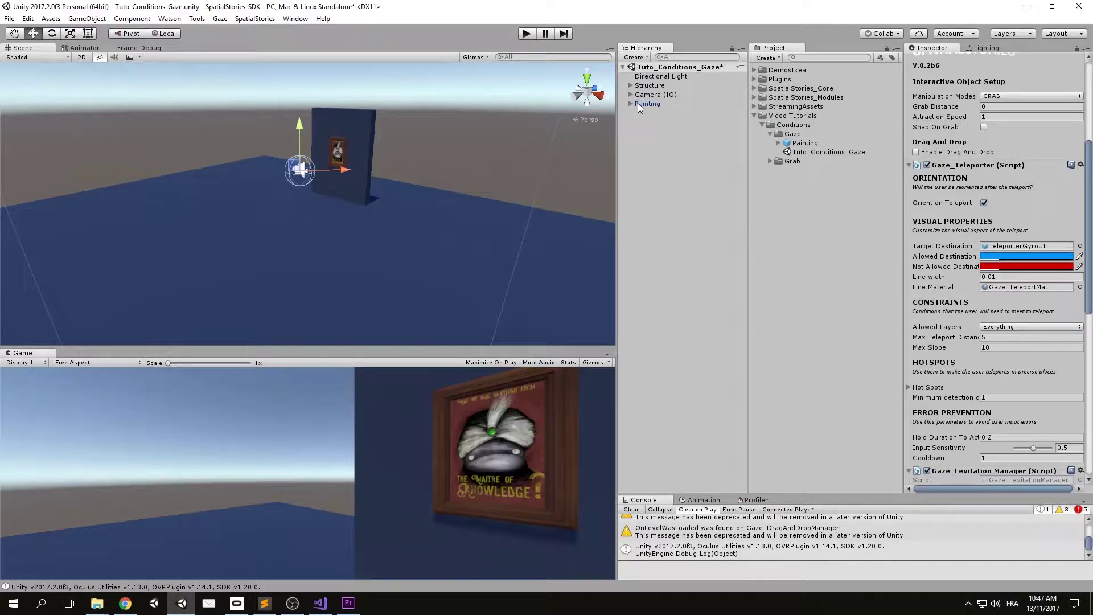
right_click(639, 103)
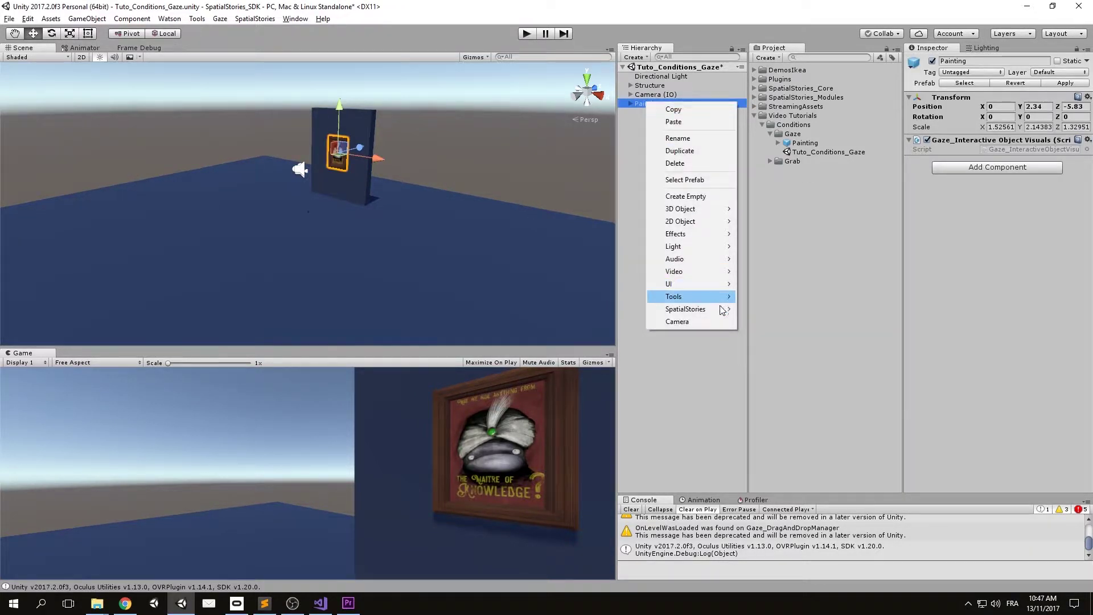
mouse_move(725, 313)
click(786, 309)
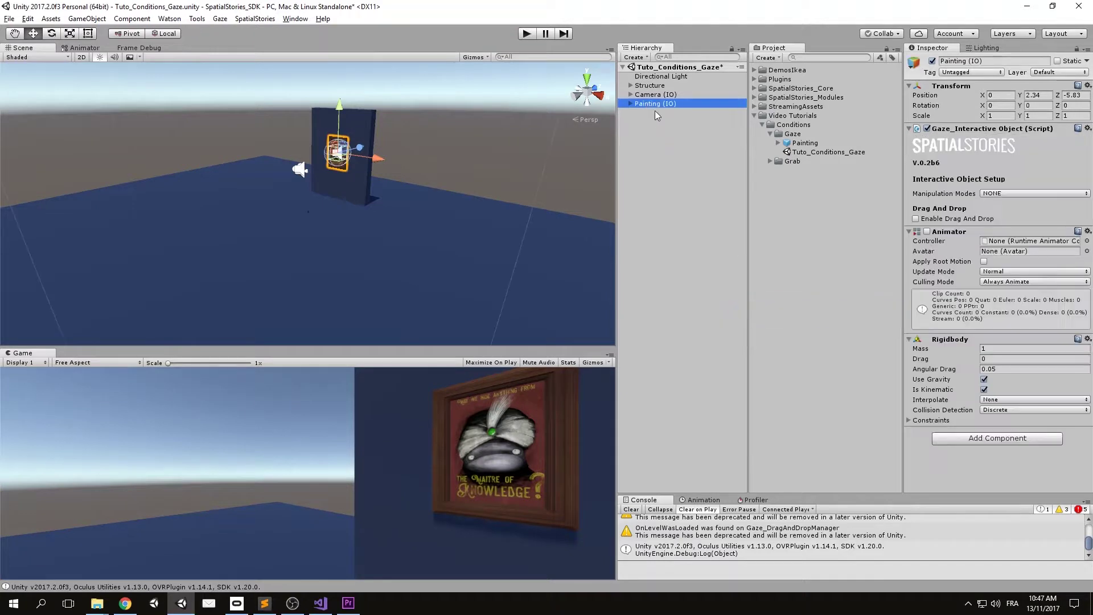
Rename the Painting (IO) object's default interaction as "Hide at start".
click(639, 113)
click(668, 122)
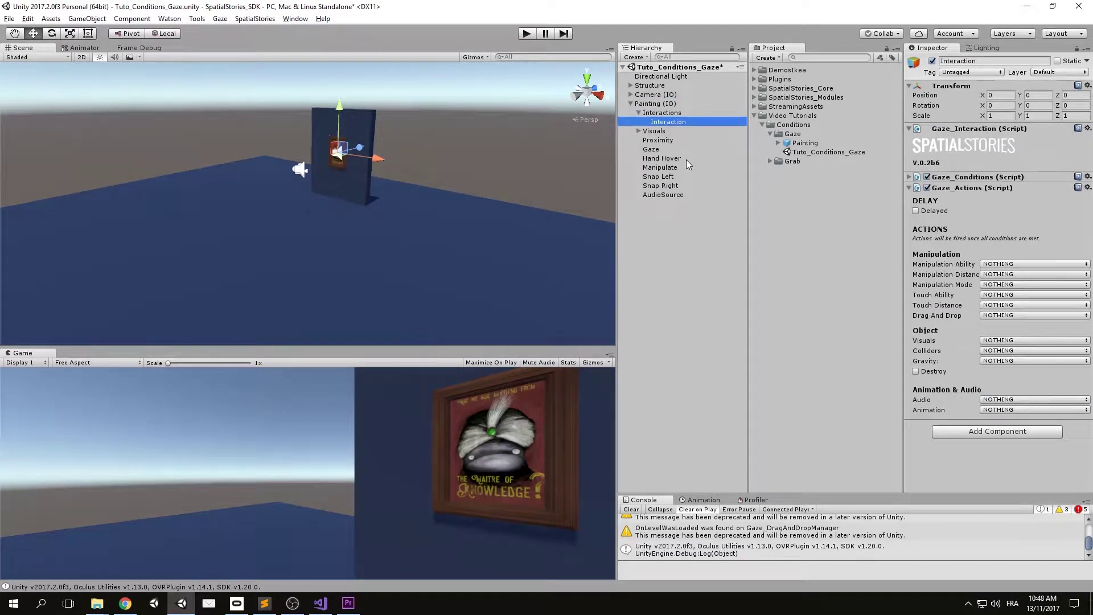
key(F2)
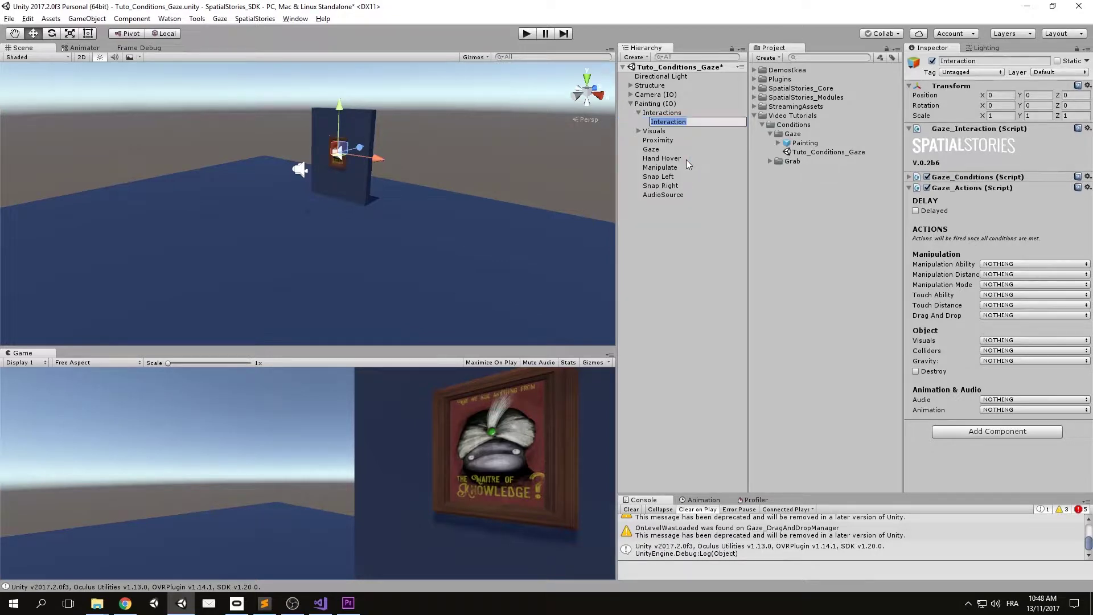
text(Hide at start)
key(Return)
Make the "Hide at start" interaction DEACTIVATE only the painting visual, and run the scene briefly to test it.
click(909, 177)
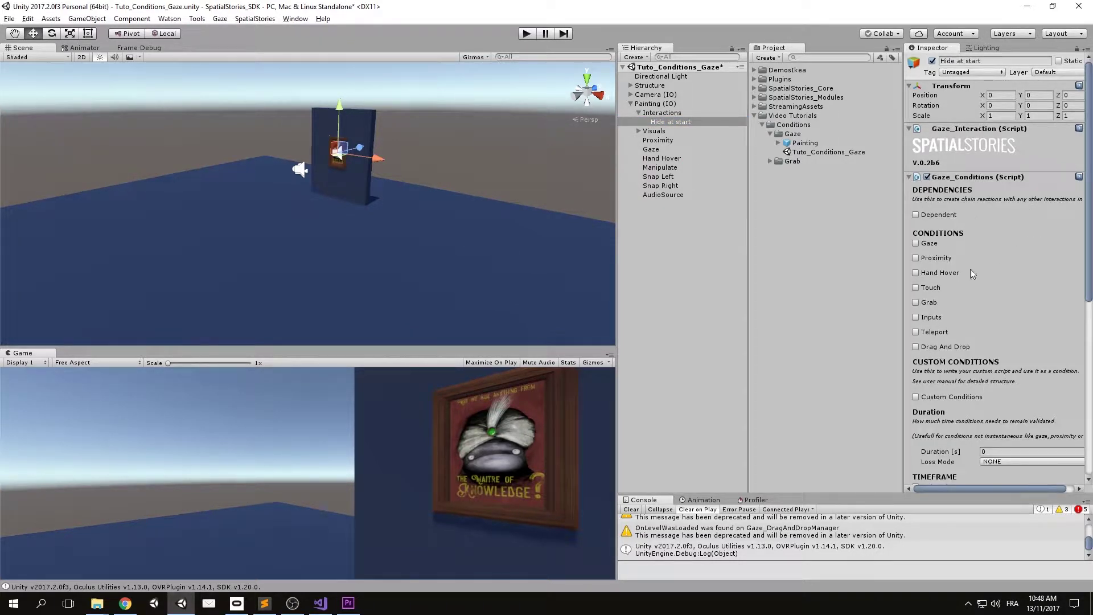
click(909, 178)
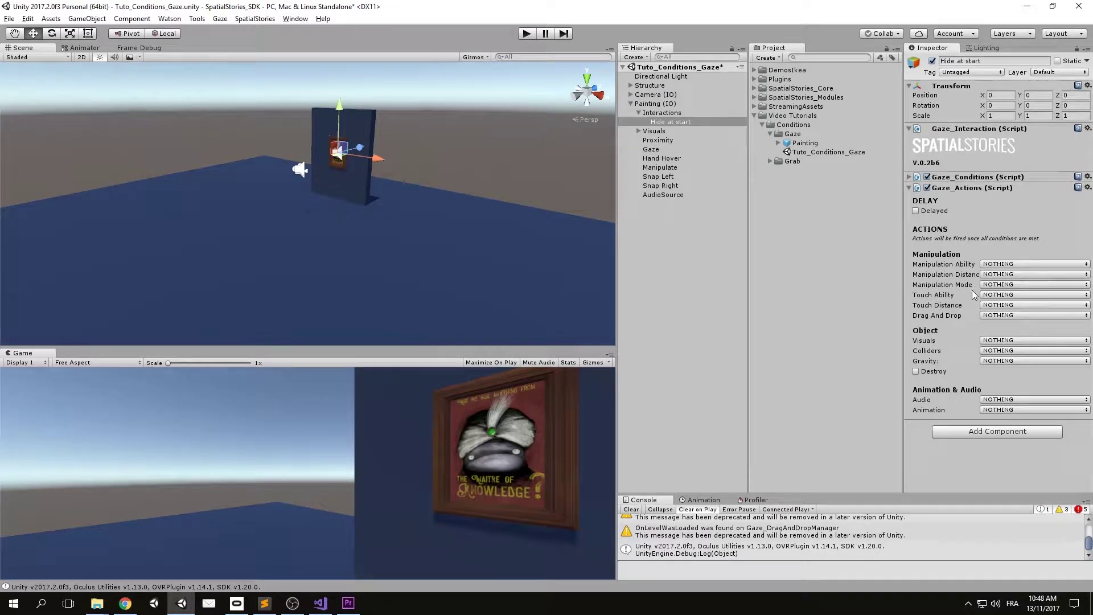
click(997, 350)
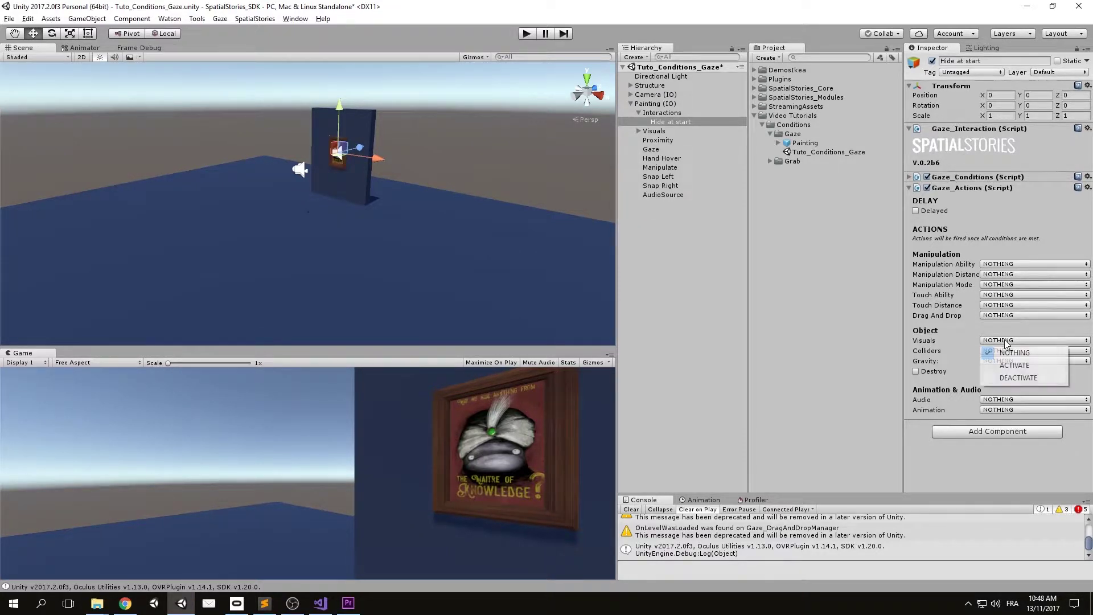
click(1020, 378)
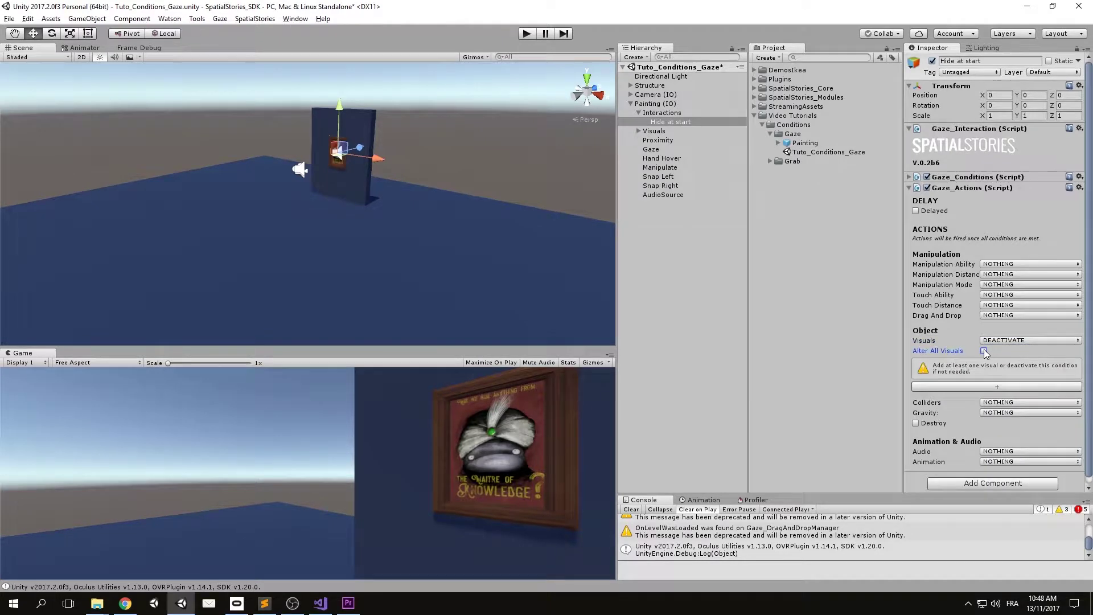
click(989, 387)
click(975, 360)
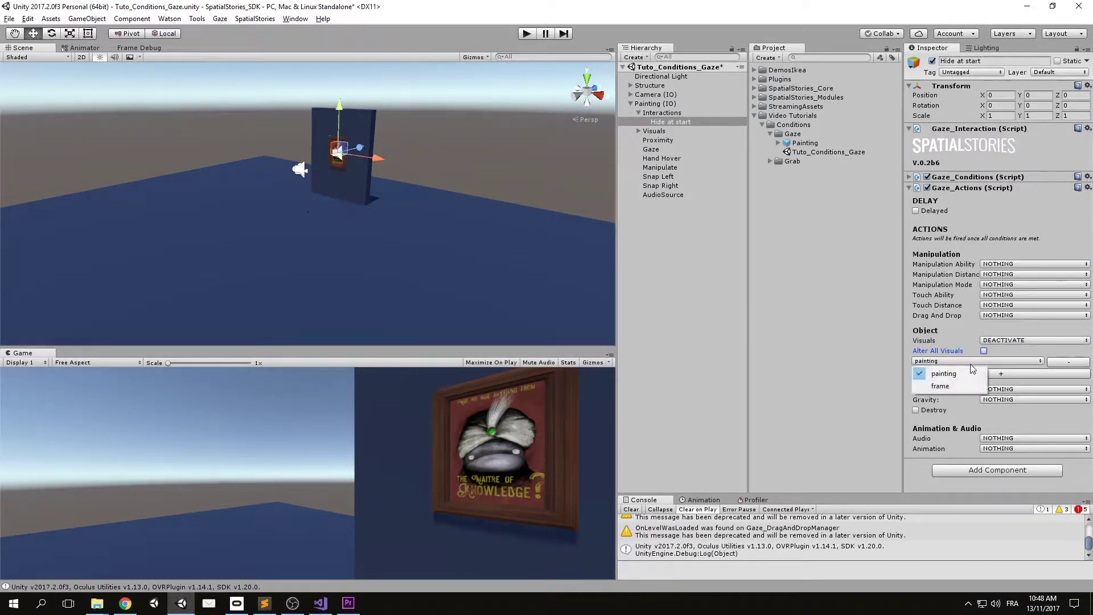
click(962, 374)
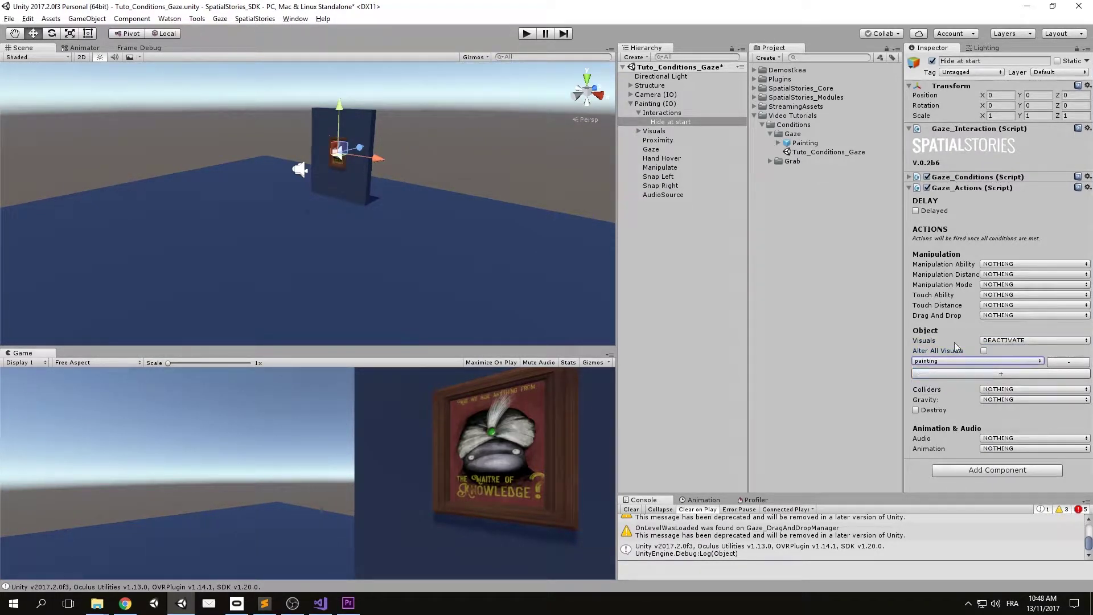
click(529, 34)
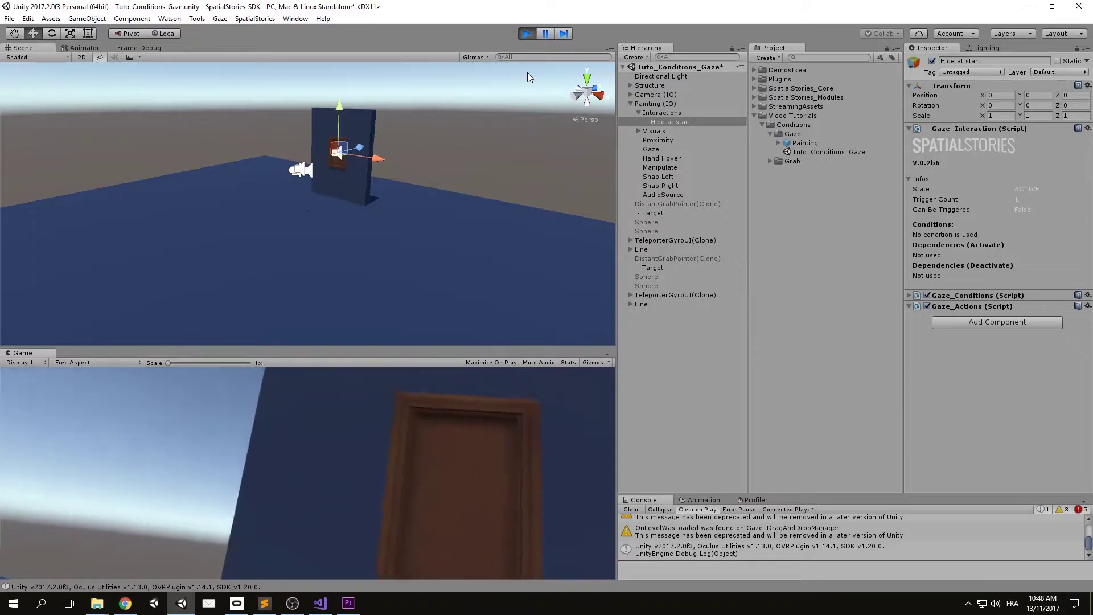
click(528, 36)
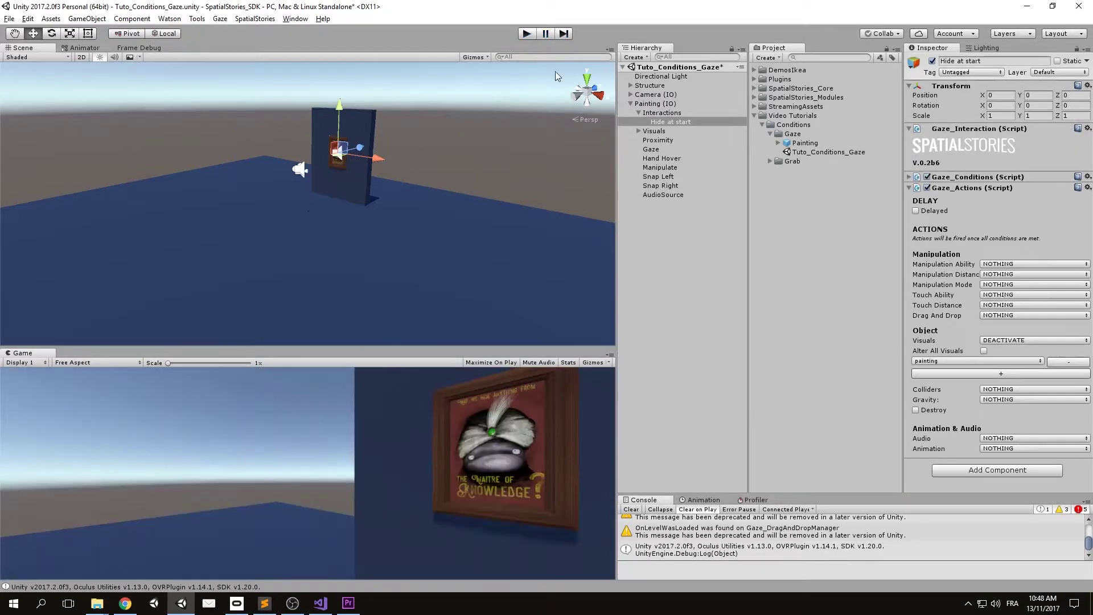
Duplicate the "Hide at start" interaction and rename the copy as "Show painting on teleport".
right_click(669, 122)
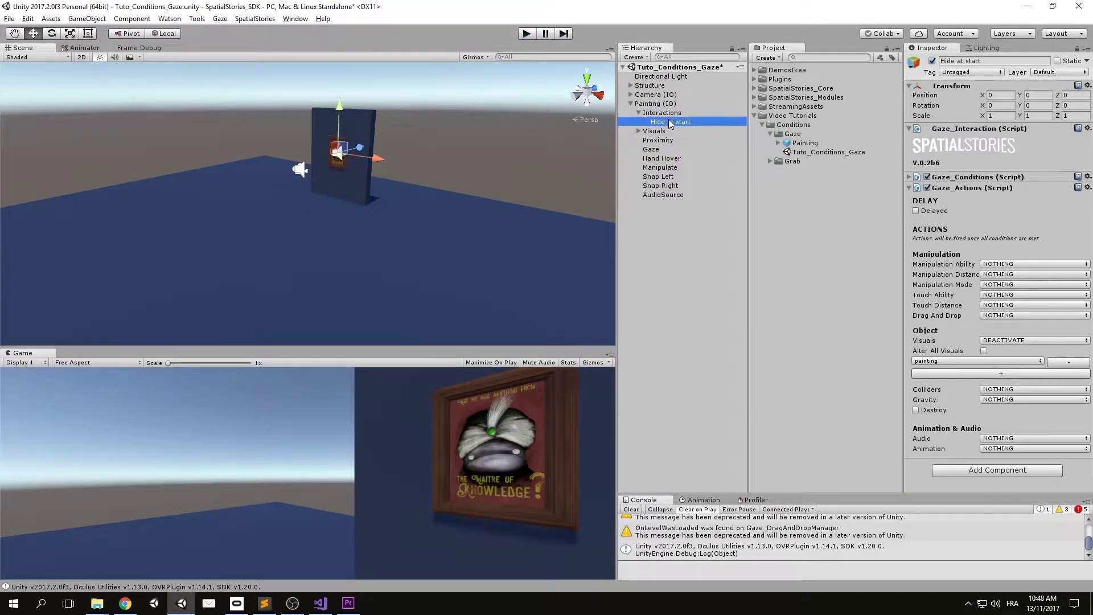
click(703, 168)
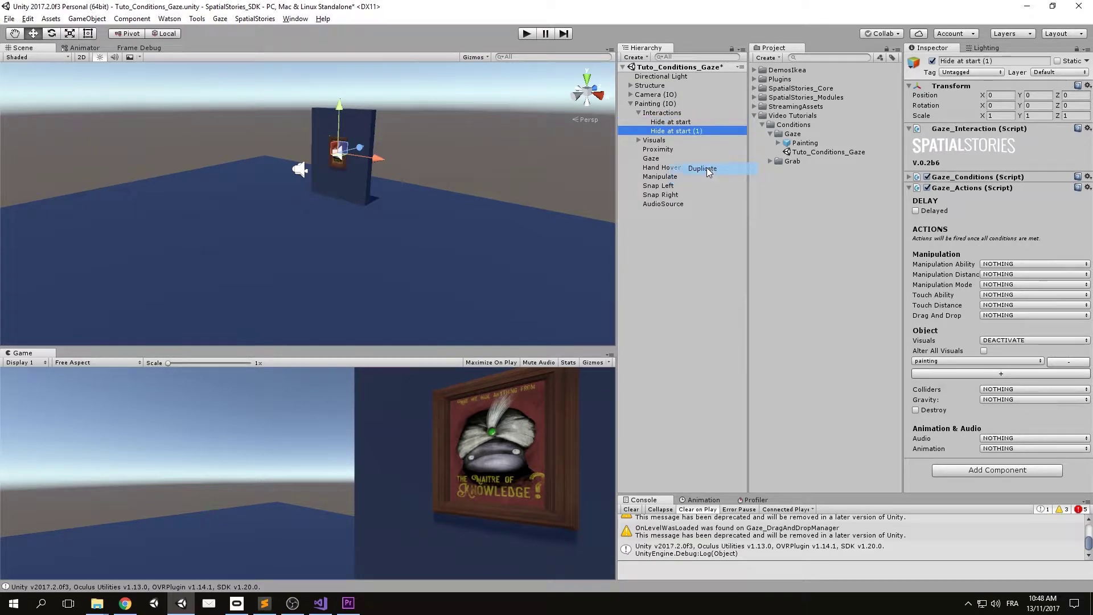
click(683, 134)
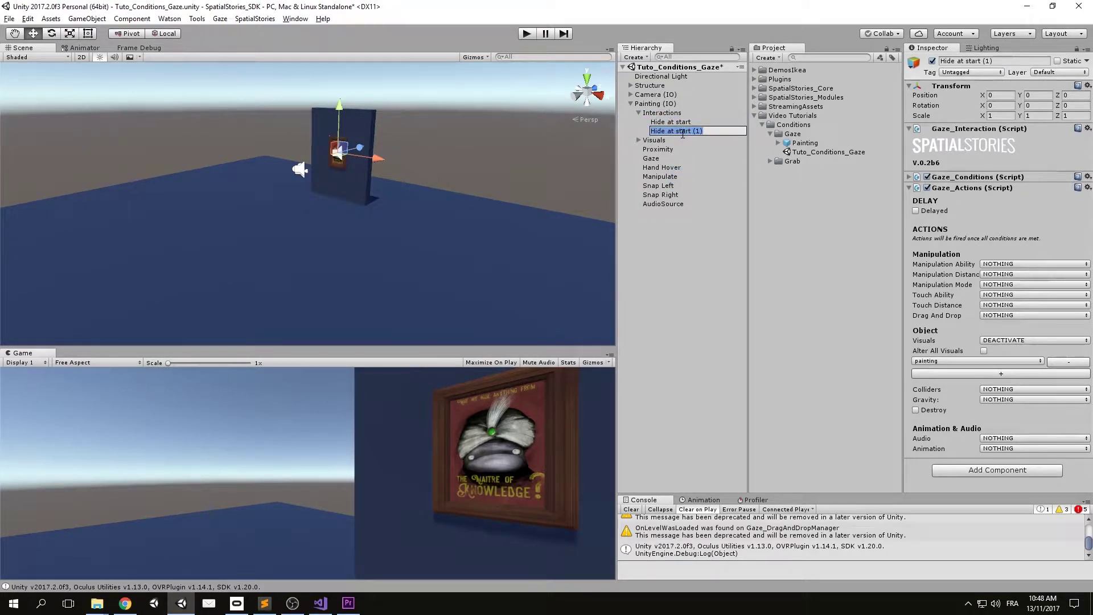
text(Show painting on teleport)
key(Return)
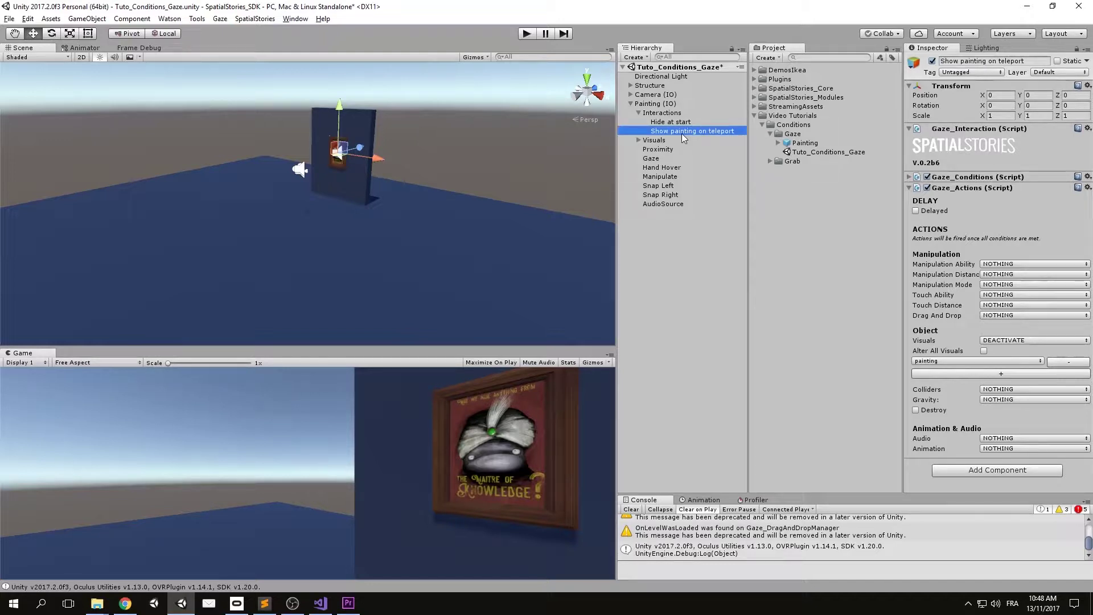
Enable the Teleport condition on the "Show painting on teleport" interaction with the TELEPORT option.
click(910, 188)
click(910, 177)
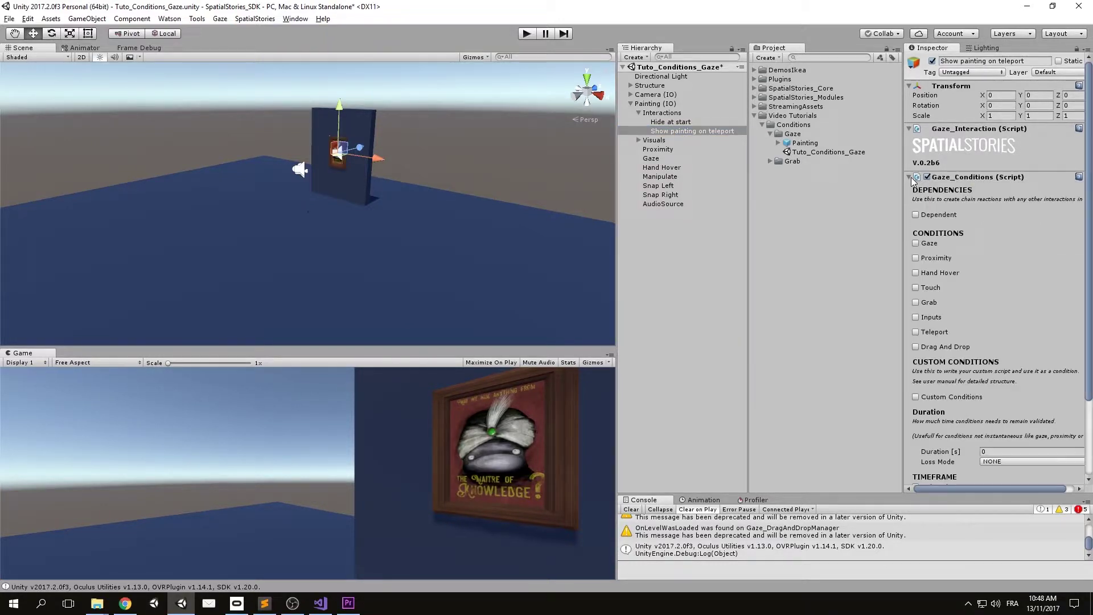
click(915, 332)
click(1028, 333)
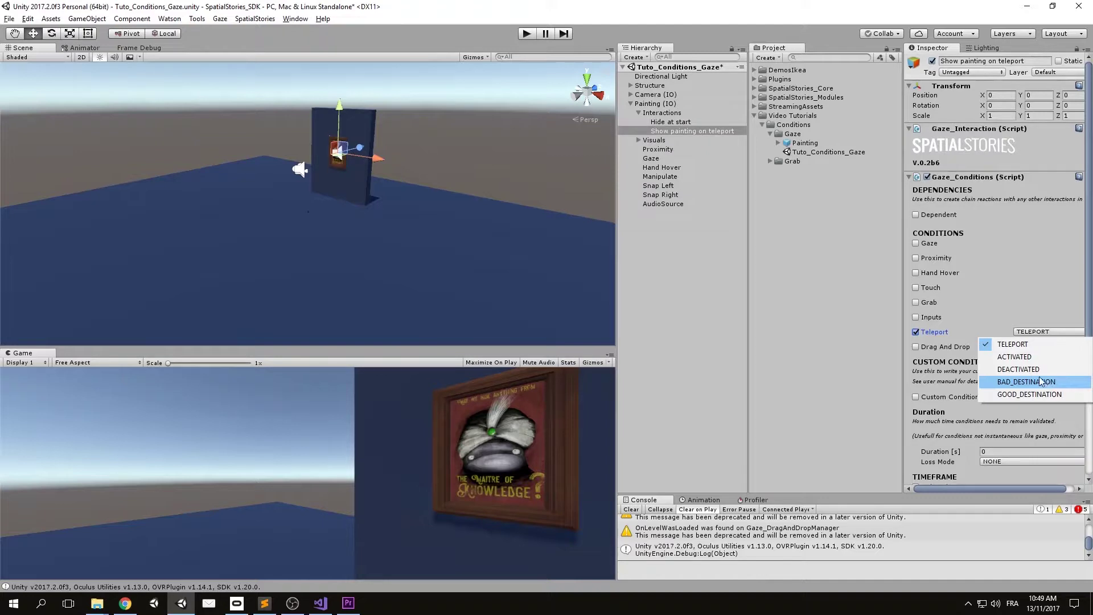
click(1039, 345)
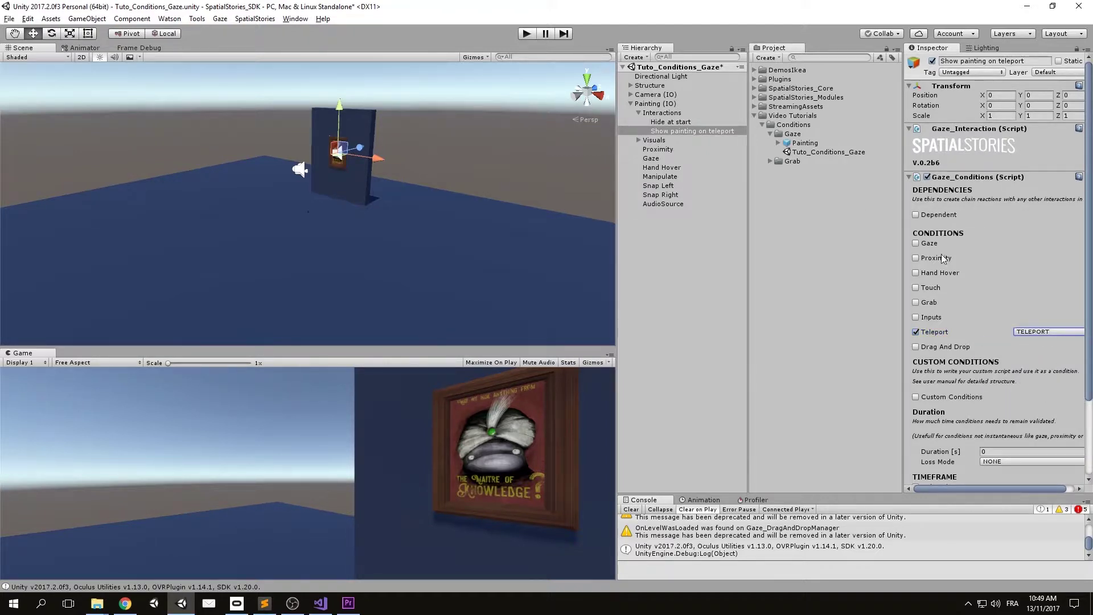
Set the Visuals action of "Show painting on teleport" to ACTIVATE for the painting, and test it by teleporting in the running scene.
scroll(981, 341, down, 4)
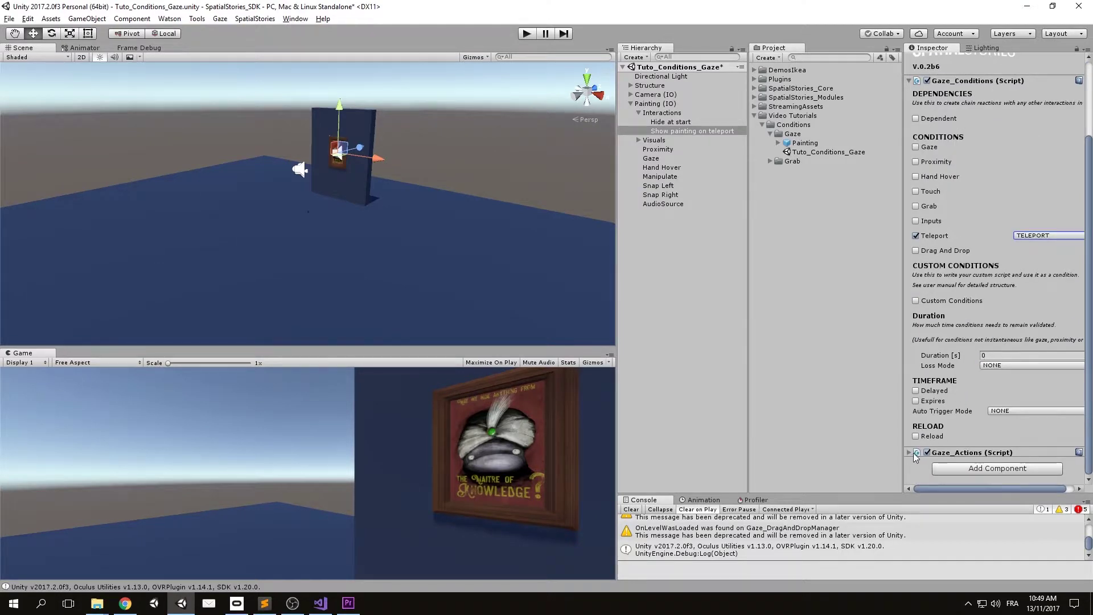
scroll(933, 451, down, 7)
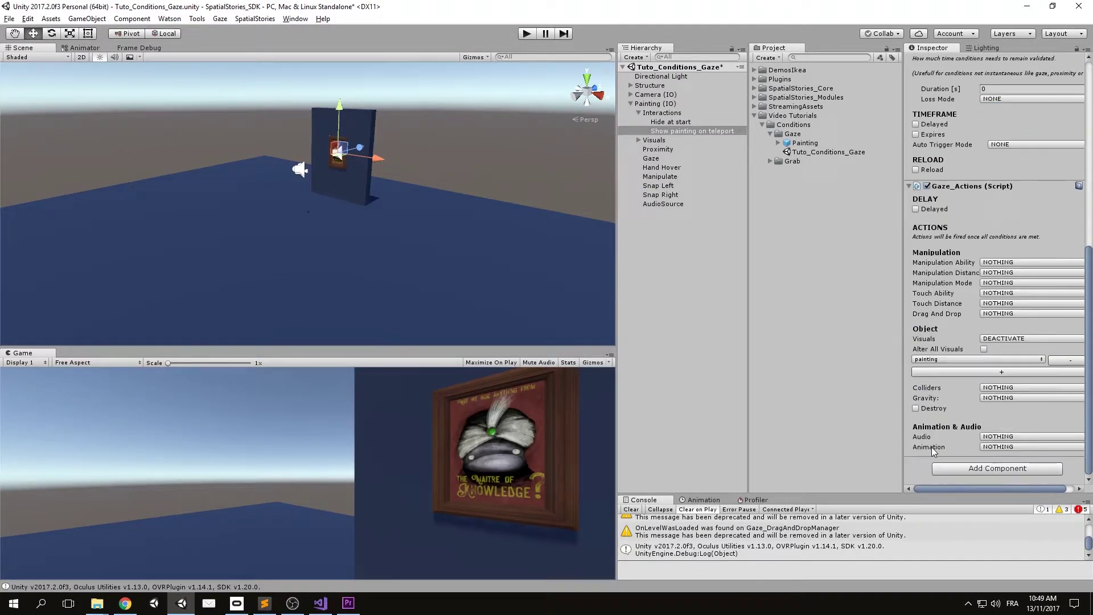
click(1013, 339)
click(996, 359)
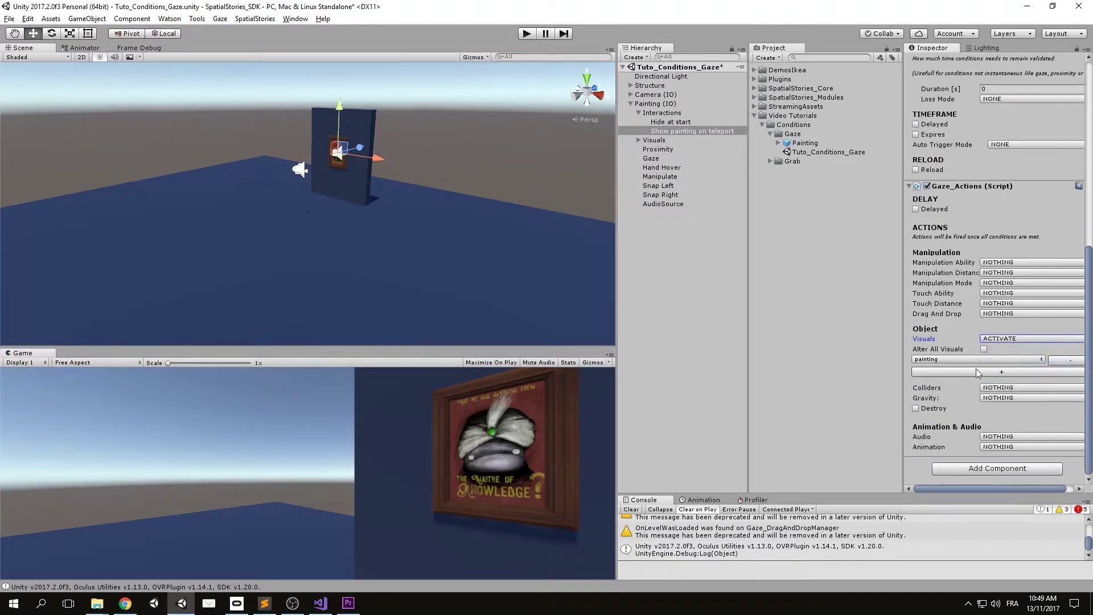
click(528, 34)
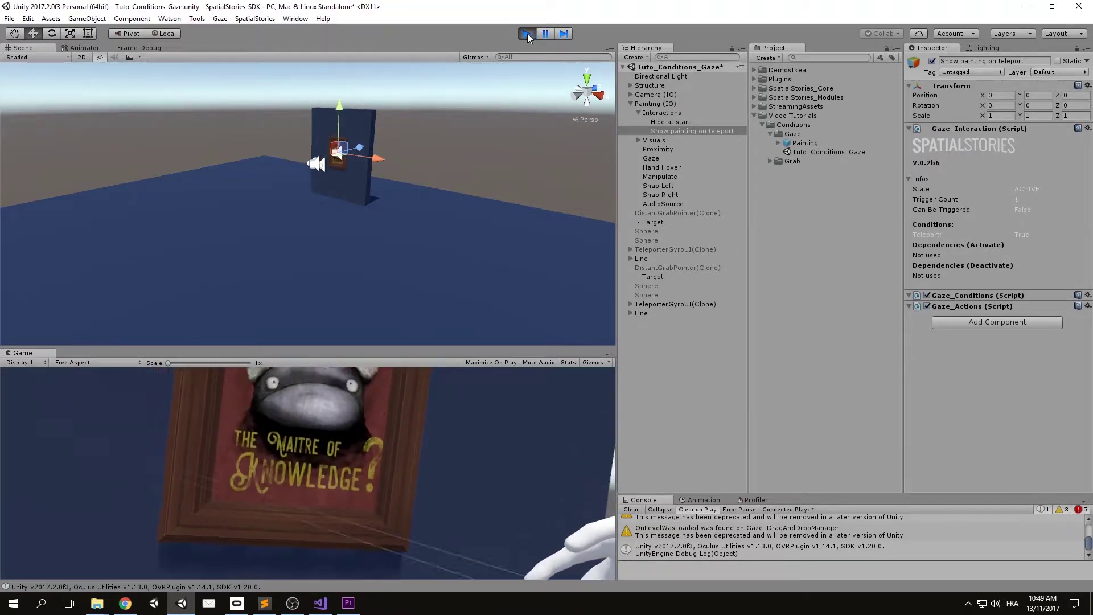
click(527, 34)
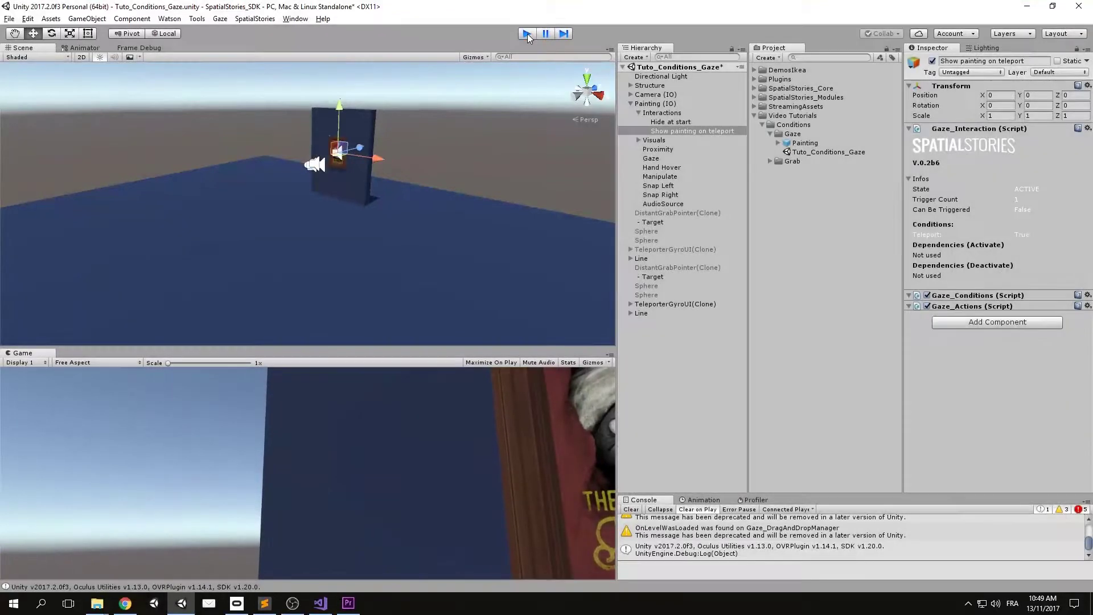
Set the Teleport condition of "Show painting on teleport" to ACTIVATED and test it in a run of the scene.
click(1037, 332)
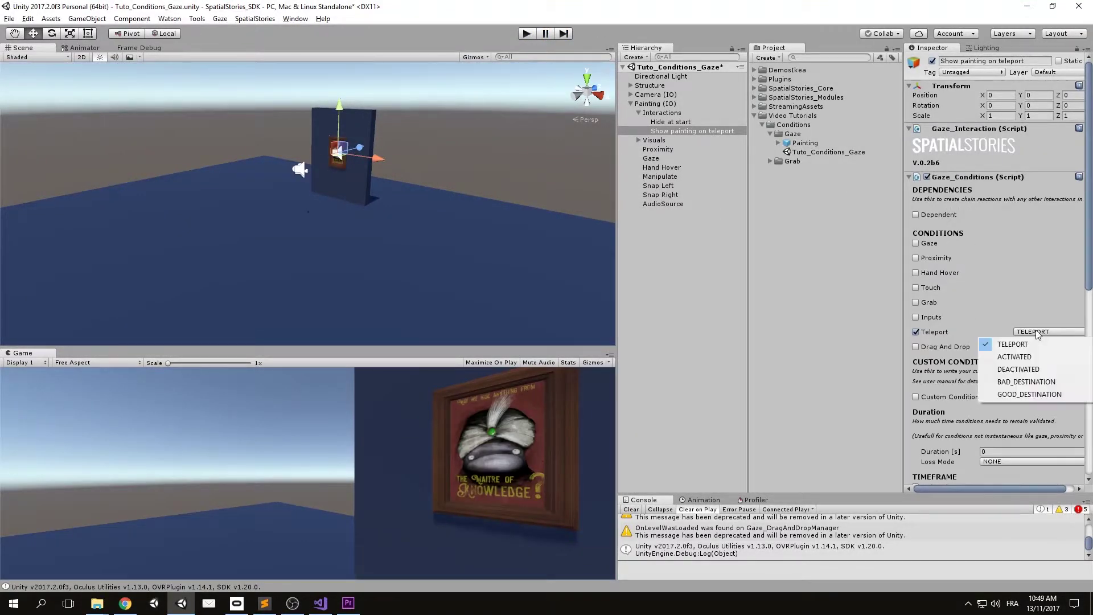
click(1036, 356)
click(529, 33)
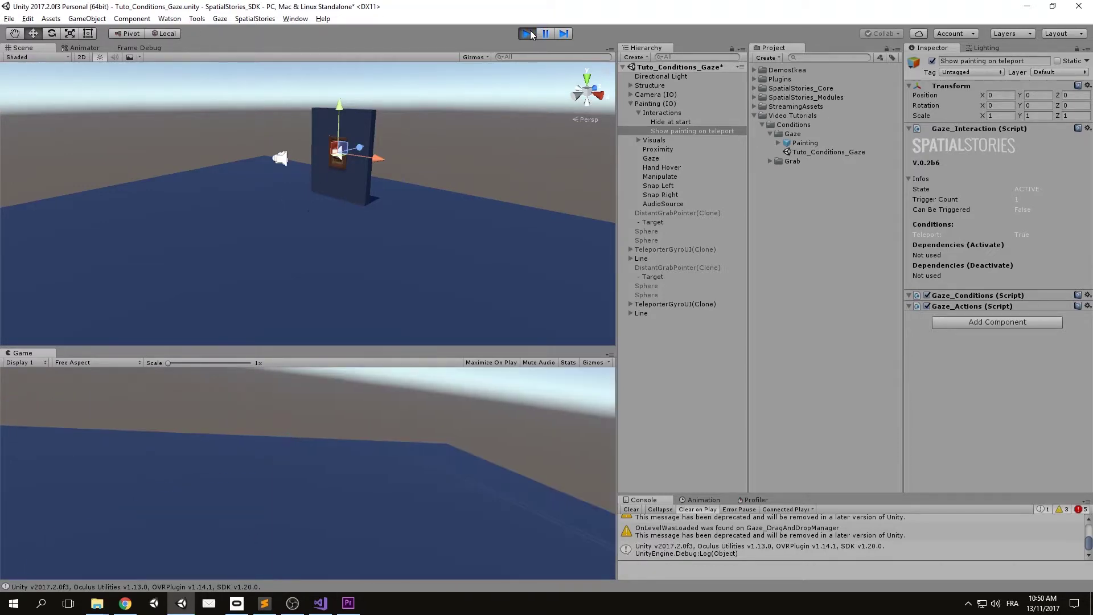
click(529, 35)
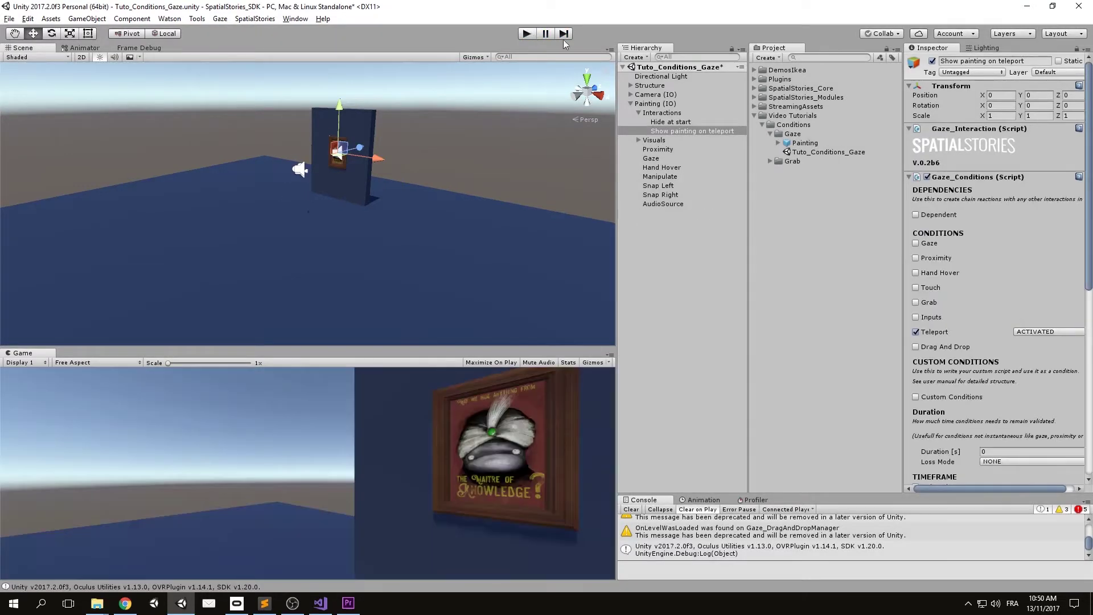
Set the Teleport condition of "Show painting on teleport" to BAD_DESTINATION.
click(1044, 335)
click(1036, 379)
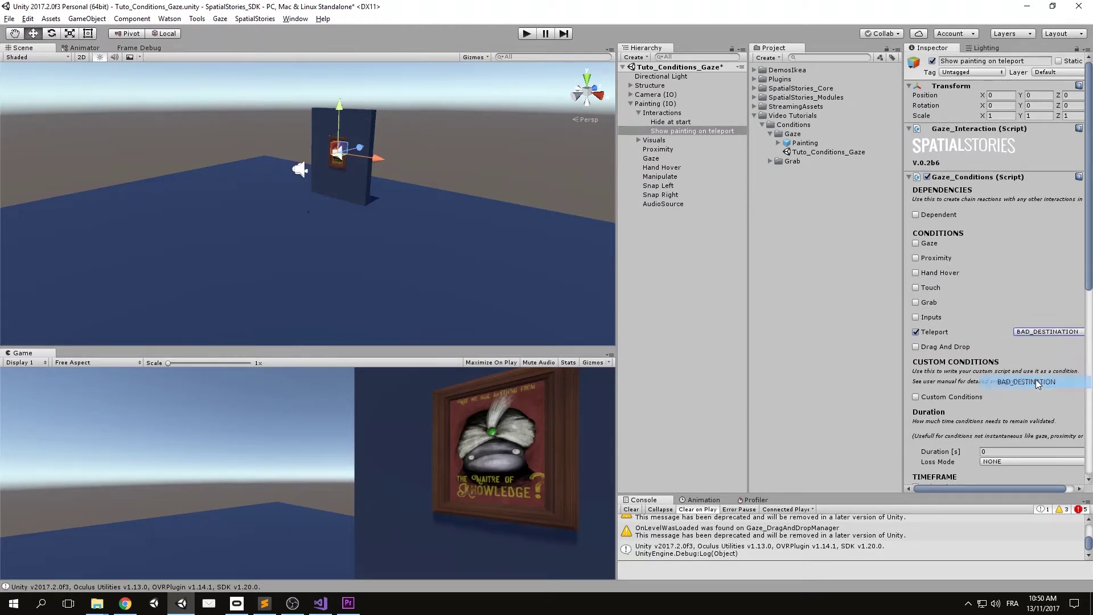
Move the Sol floor along X to about 12.1, and run the scene to test the bad-destination teleport condition.
click(545, 219)
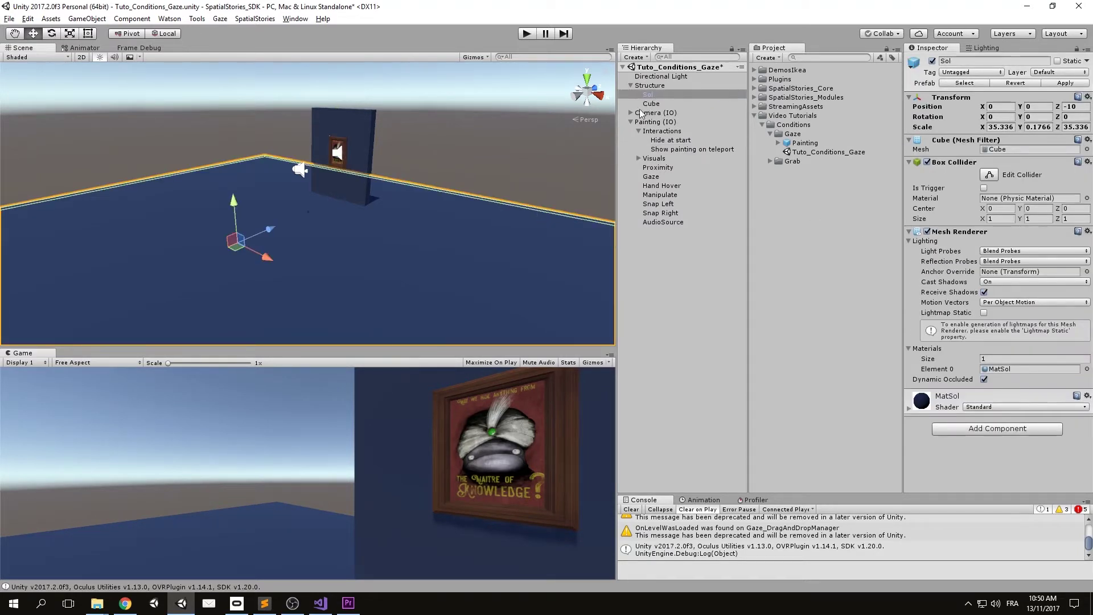
drag(278, 264, 408, 300)
click(525, 35)
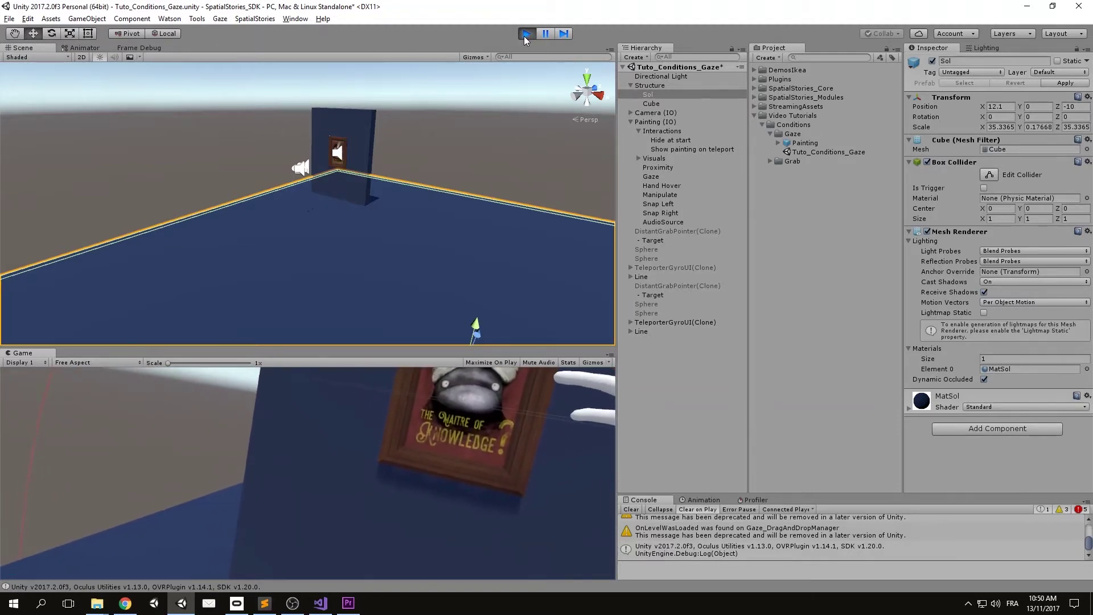
click(527, 34)
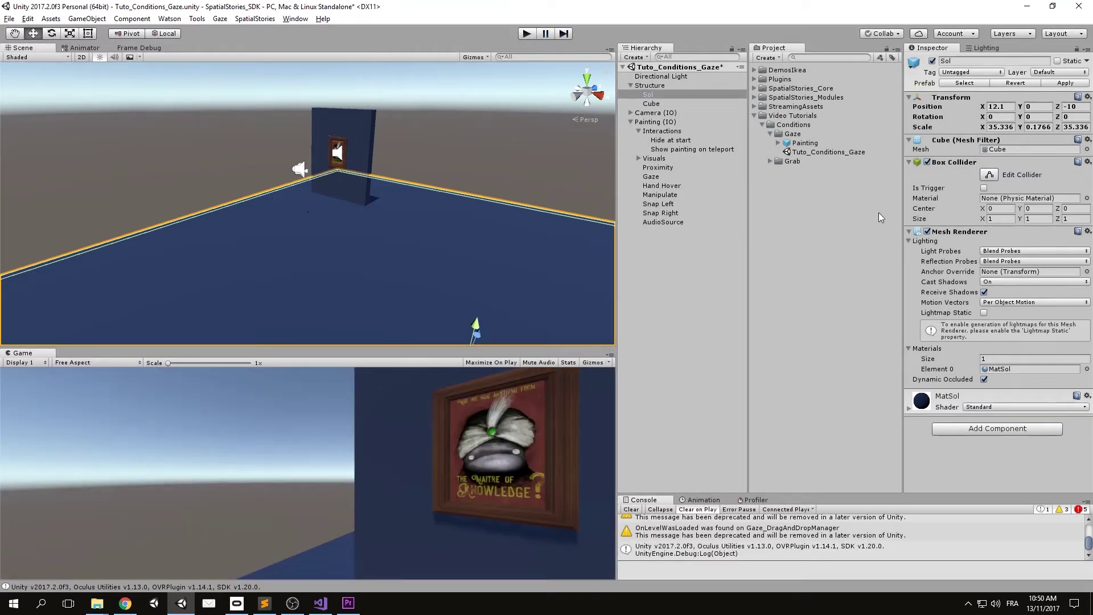
Set the Teleport condition of "Show painting on teleport" to GOOD_DESTINATION and run the scene to test it.
click(720, 148)
click(1037, 332)
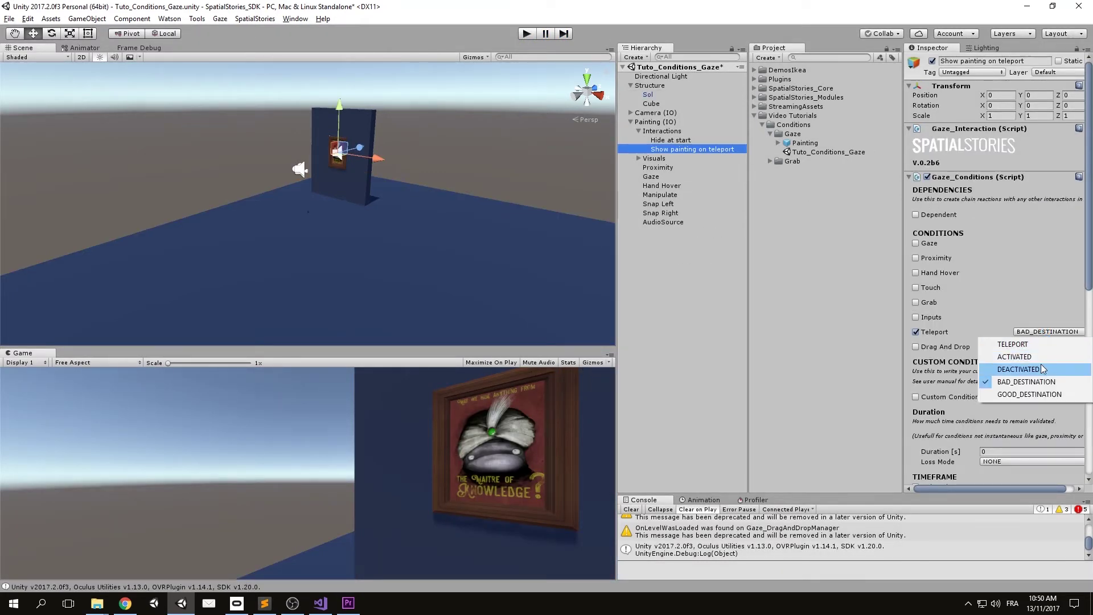
click(1037, 393)
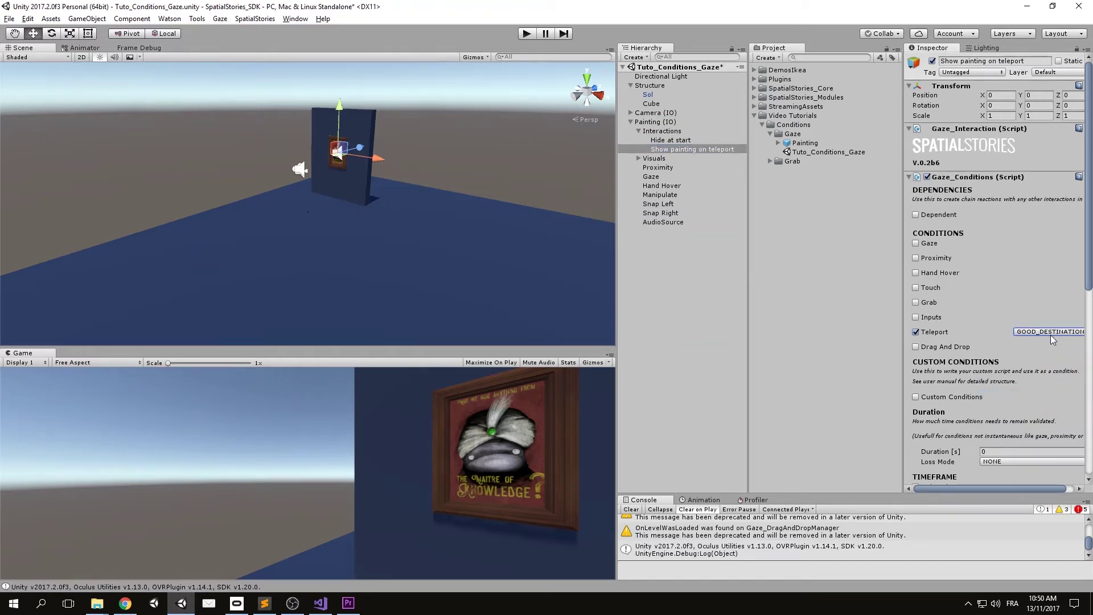
click(528, 34)
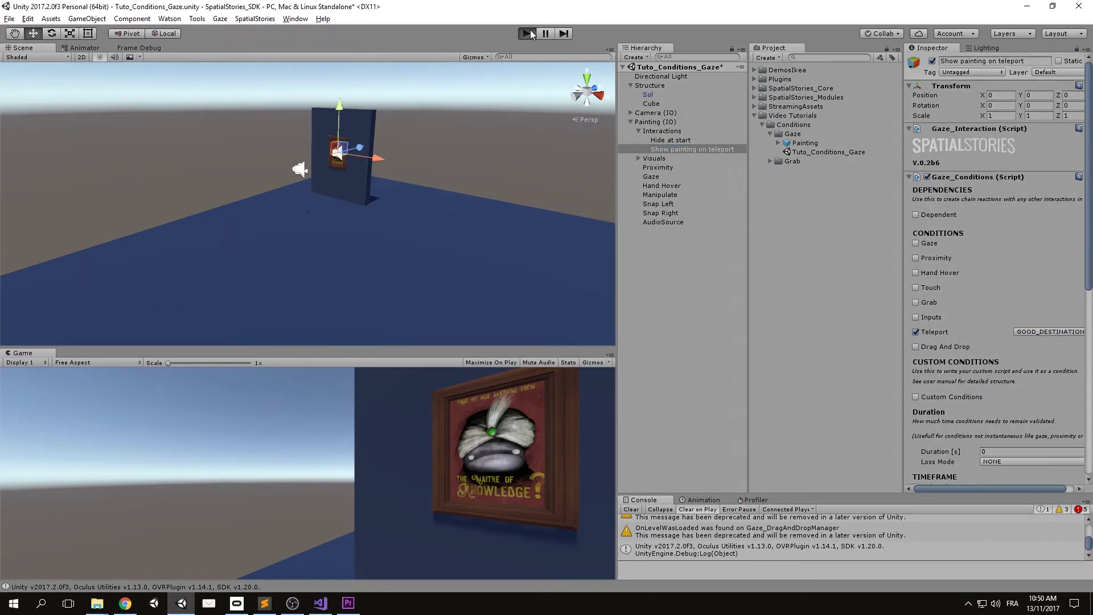